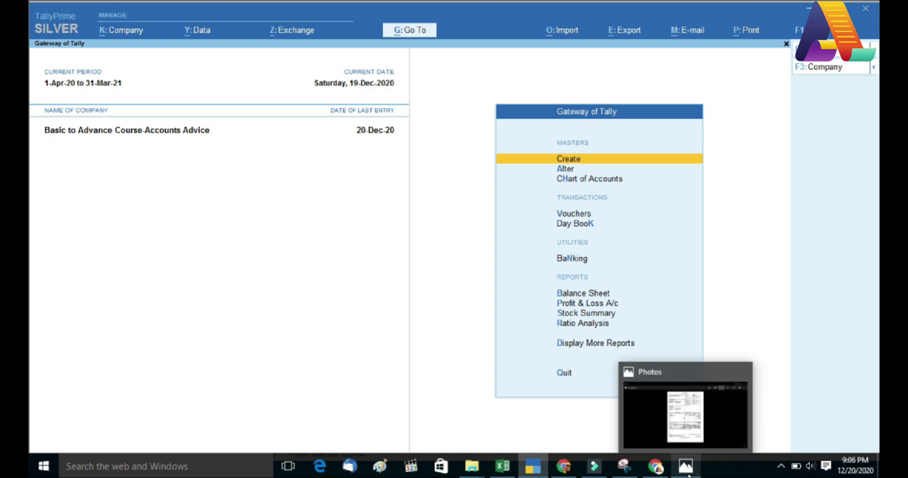
# Step: Switch to Photos to view the invoice image
pyautogui.click(686, 468)
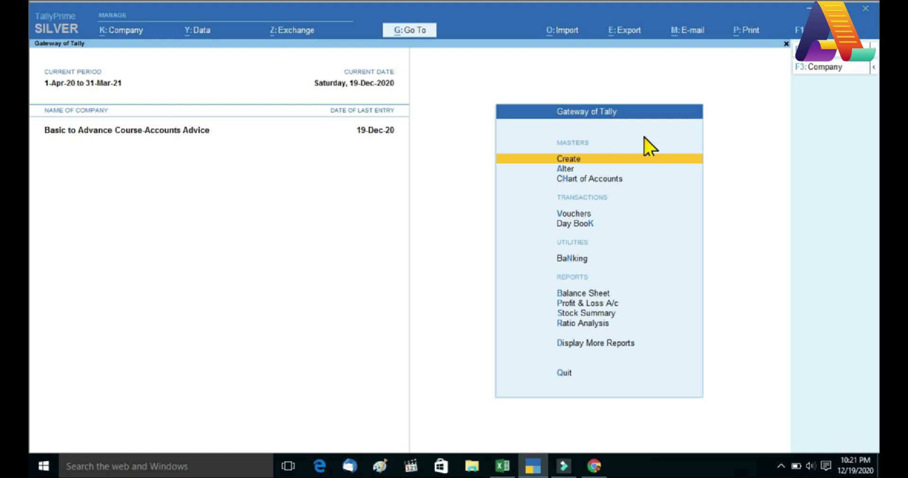
# Step: Keep Goods and Services Tax (GST) enabled in the company features and accept the company's GST details
pyautogui.press('F11')
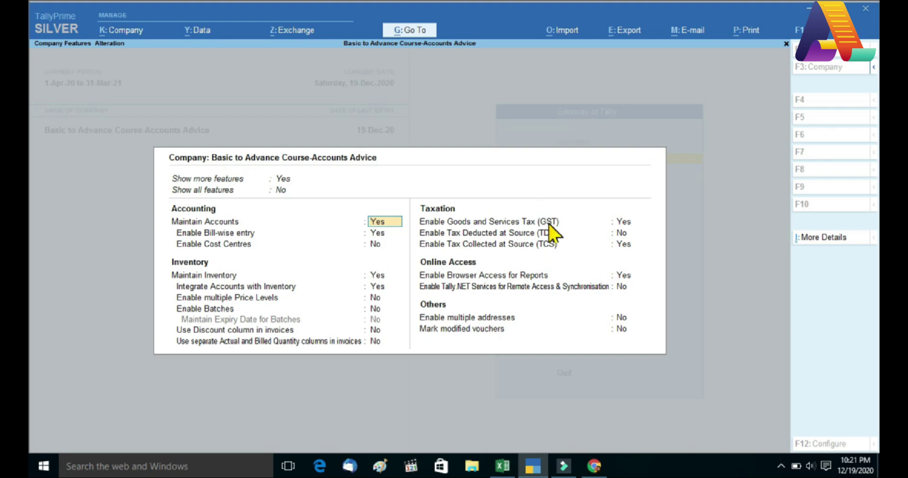
pyautogui.click(621, 223)
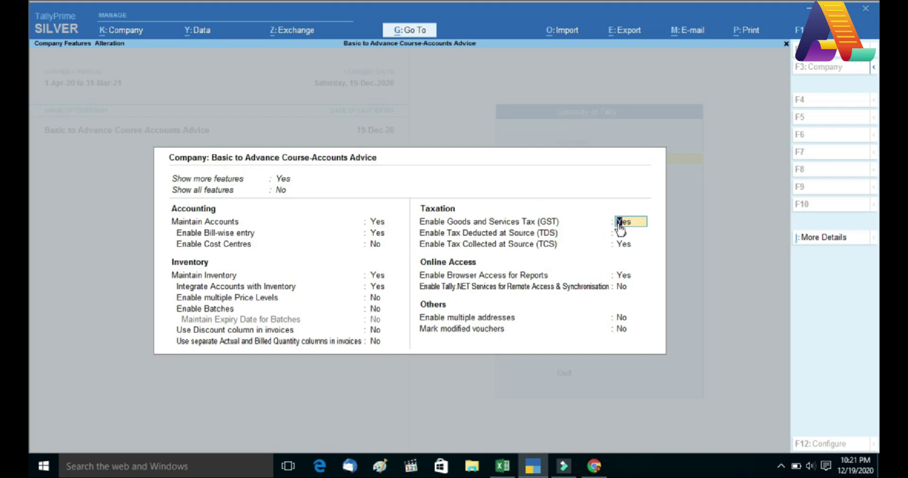
pyautogui.press('Return')
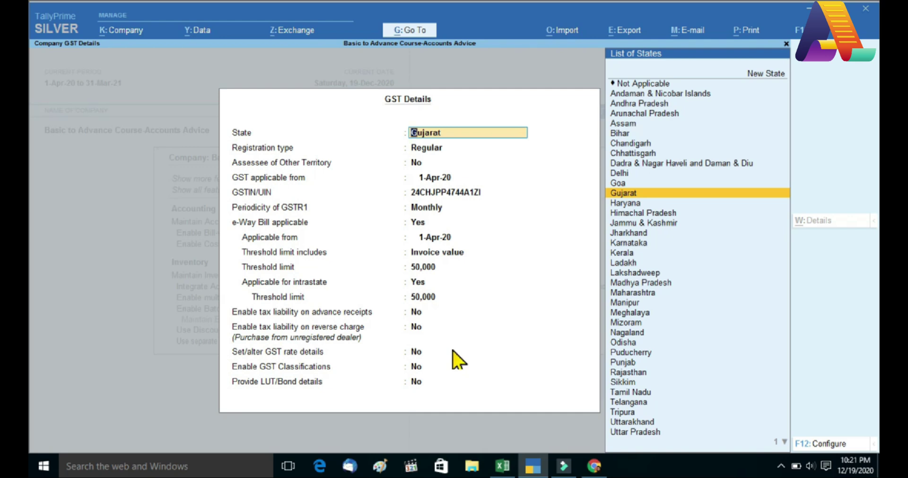
pyautogui.press('ctrl')
pyautogui.hotkey('ctrl', 'a')
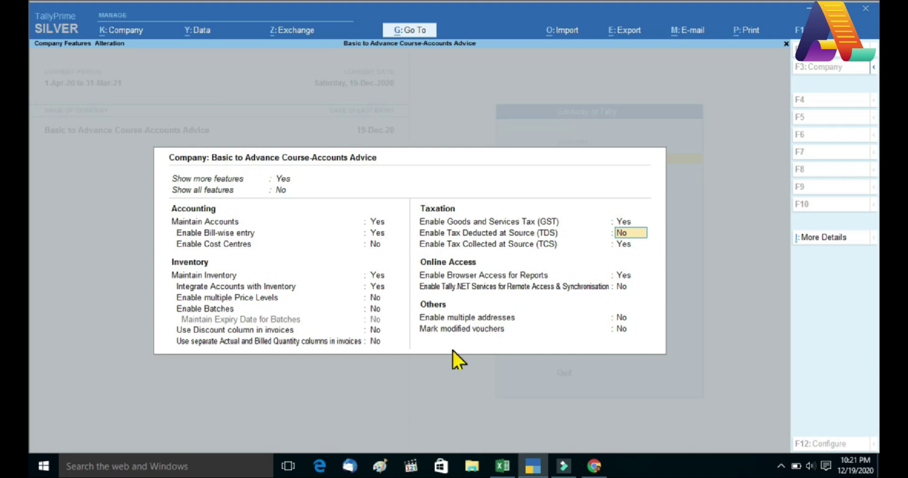
pyautogui.hotkey('ctrl', 'a')
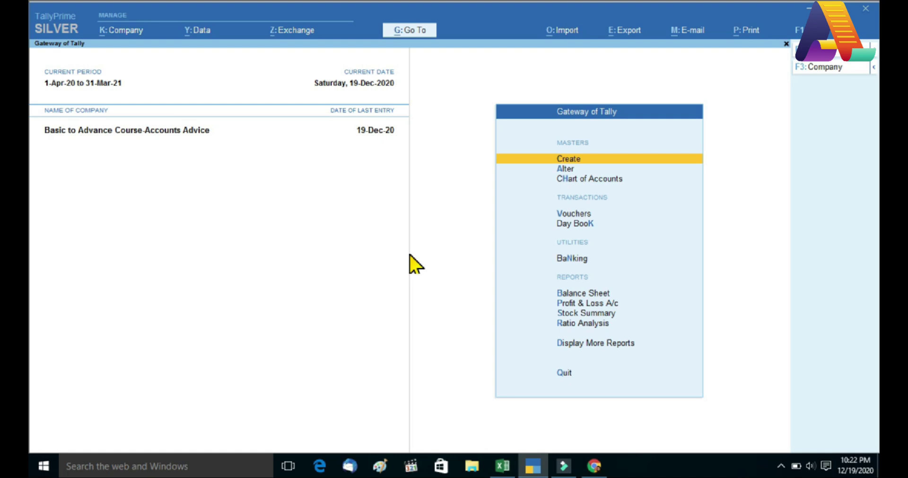
# Step: Start a new sales voucher and set its voucher mode to Item Invoice
pyautogui.press('v')
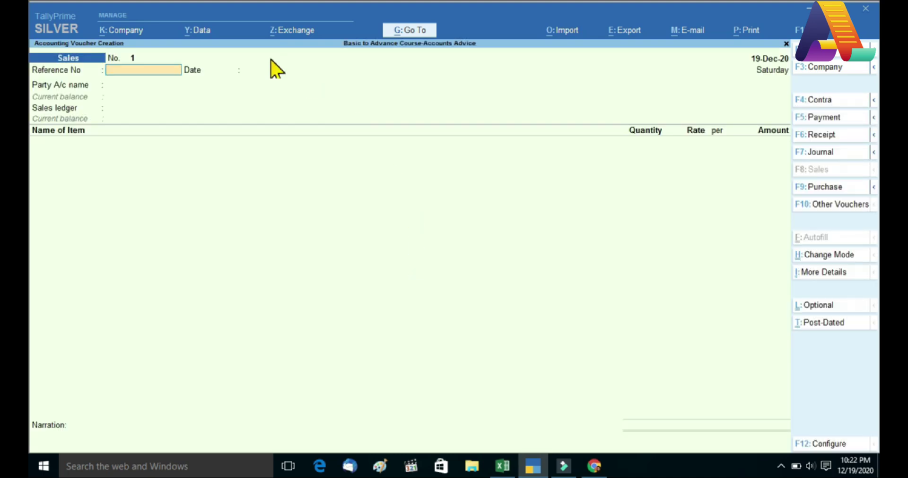
pyautogui.click(831, 124)
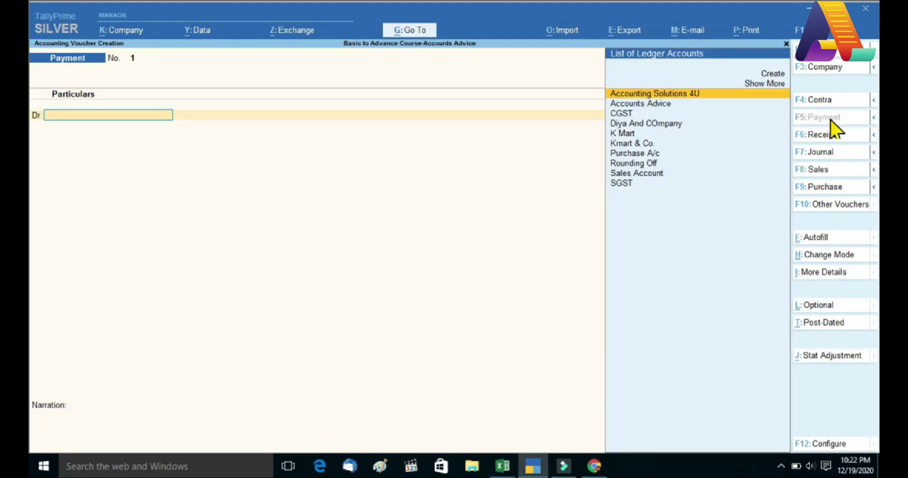
pyautogui.click(808, 172)
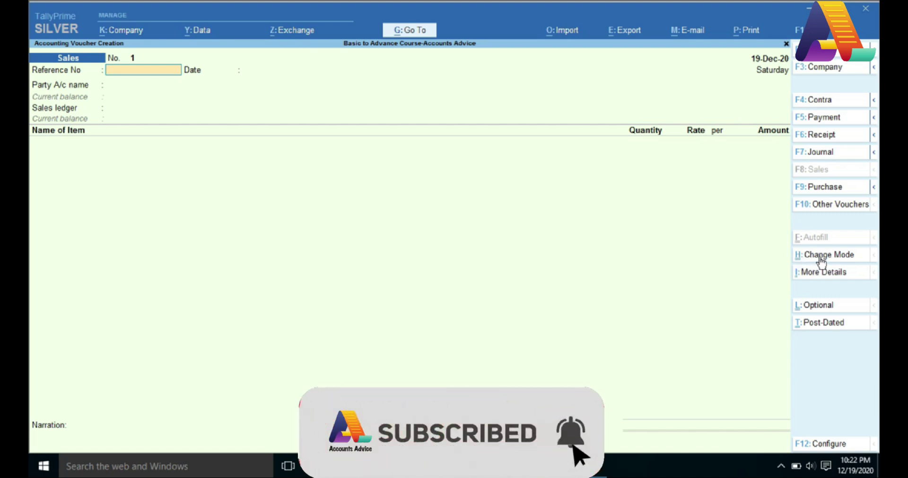
pyautogui.press('ctrl')
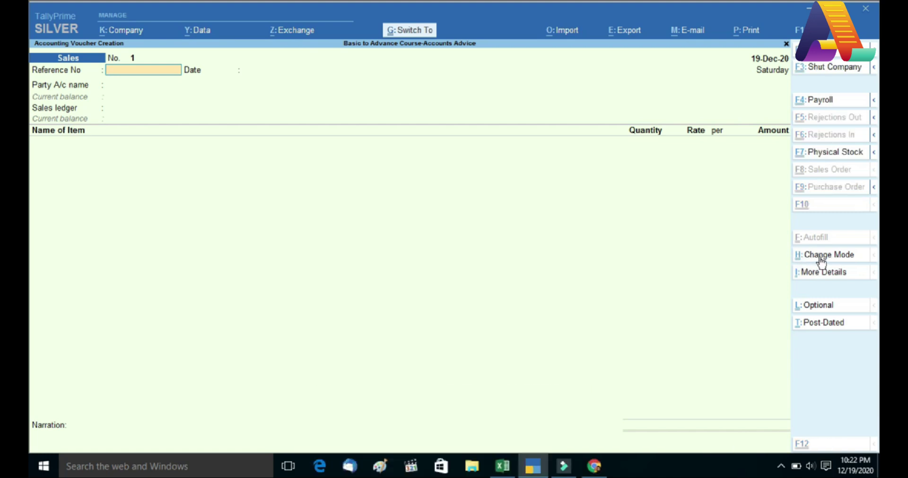
pyautogui.click(821, 258)
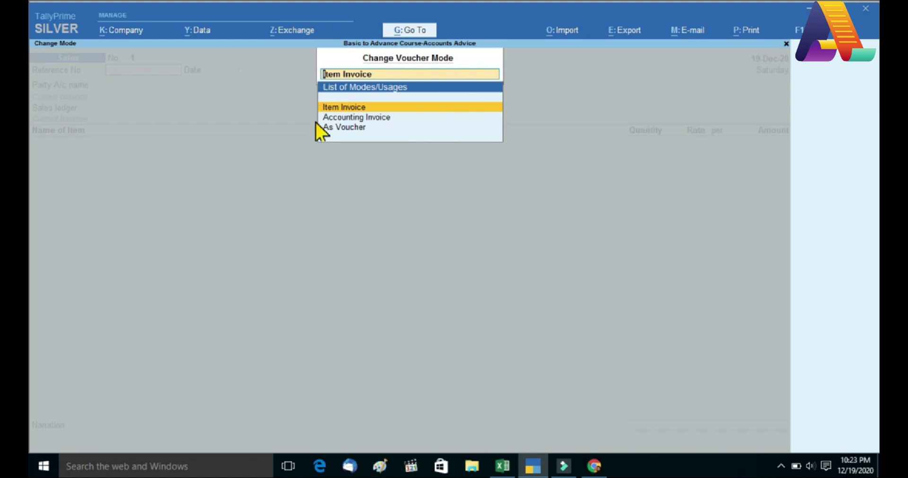
pyautogui.click(339, 108)
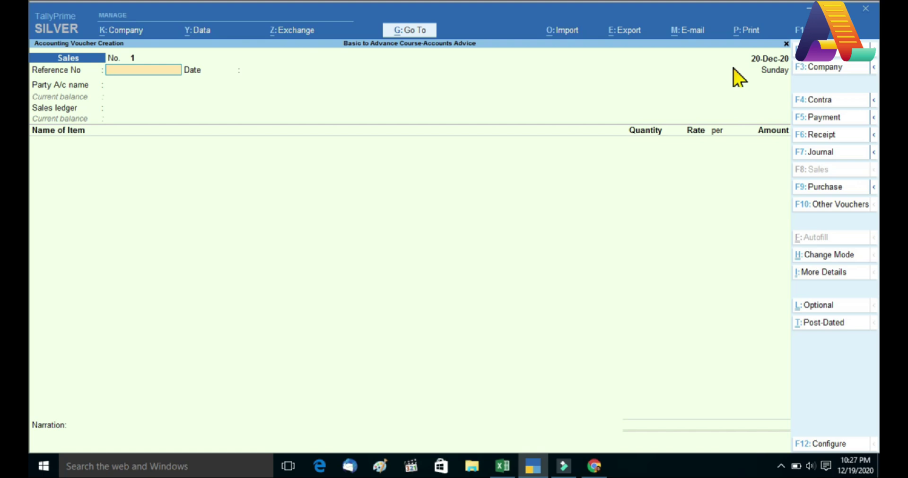
# Step: Set the sales voucher's date to 20-12-2020
pyautogui.press('F2')
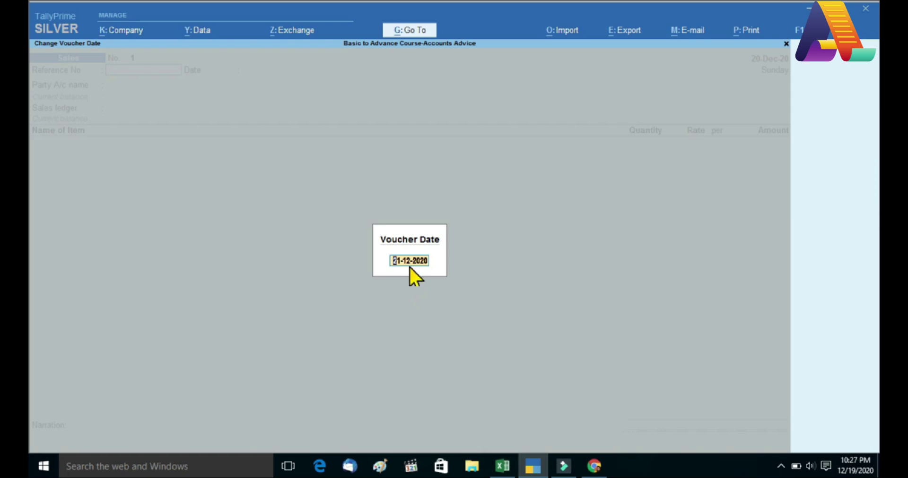
pyautogui.write('20-12')
pyautogui.press('Return')
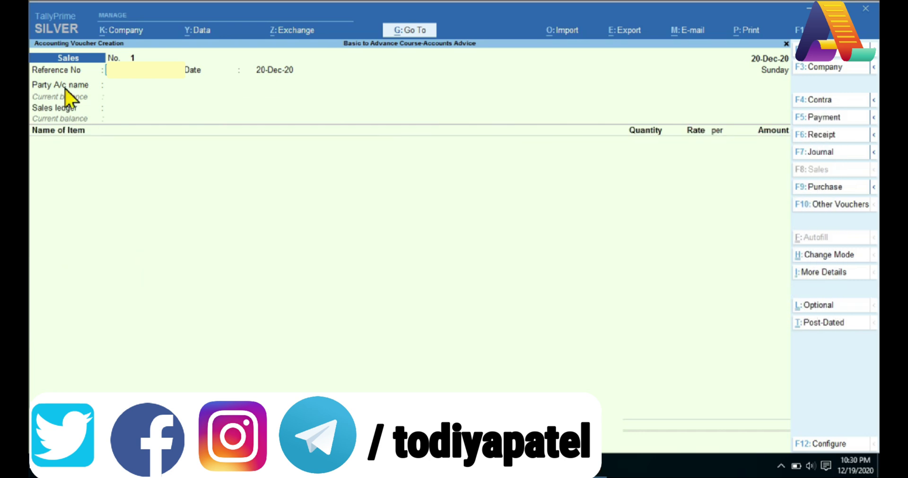
# Step: Look up the invoice number in the Excel invoice, enter 2356 as the voucher's reference number and keep the date 20-Dec-20
pyautogui.hotkey('alt', 'Tab')
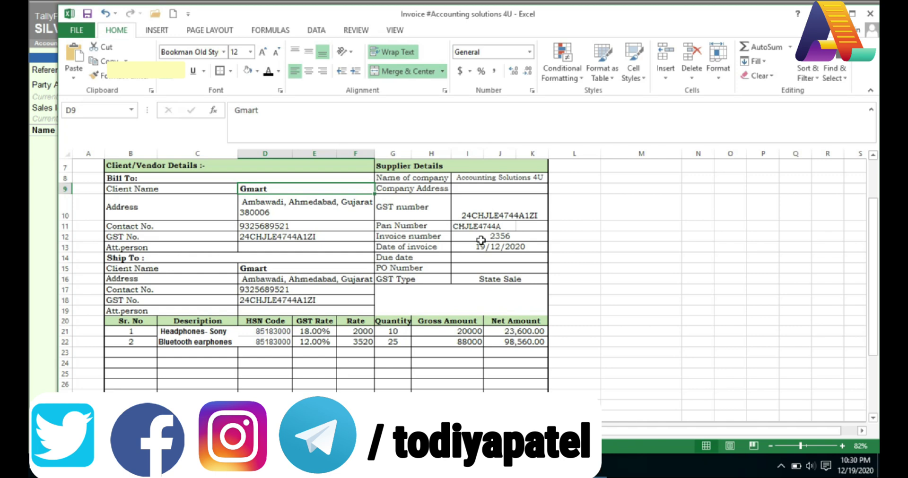
pyautogui.hotkey('alt', 'Tab')
pyautogui.write('23')
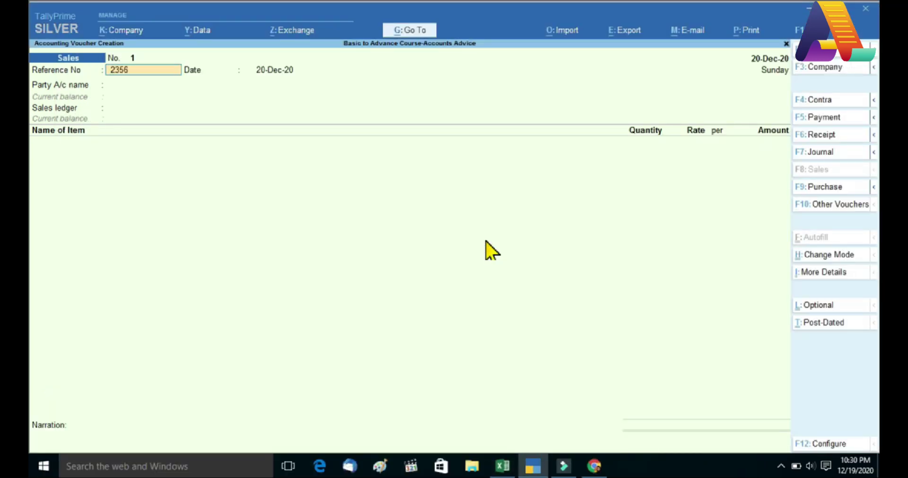
pyautogui.write('56')
pyautogui.press('Return')
pyautogui.press('Return')
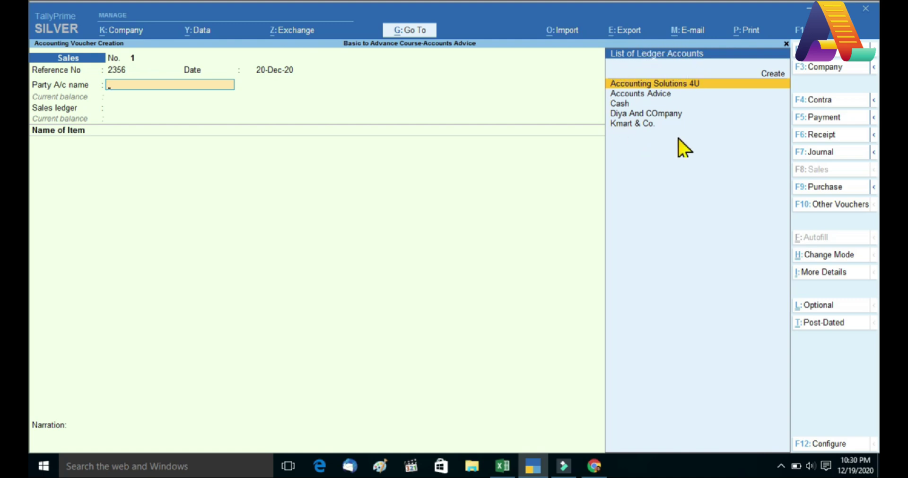
# Step: Start a new party ledger named Gmart, the client on the Excel invoice, and place it under Sundry Debtors
pyautogui.hotkey('alt', 'Tab')
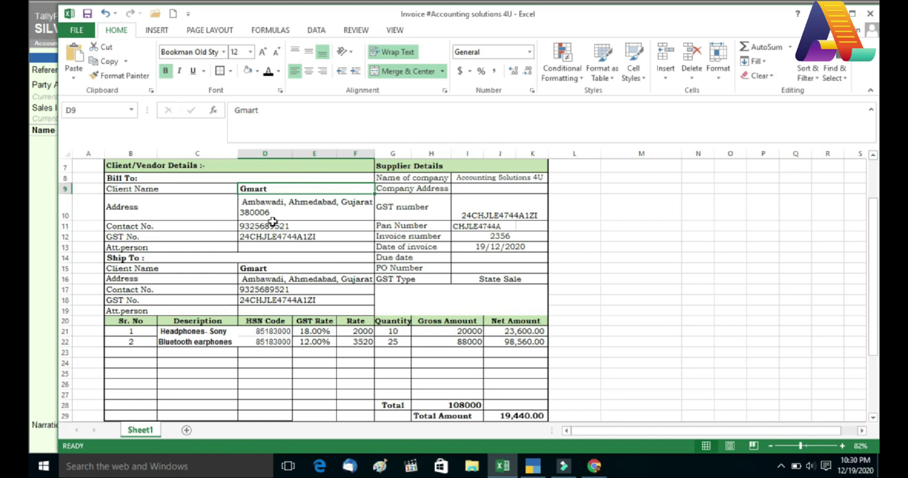
pyautogui.hotkey('alt', 'Tab')
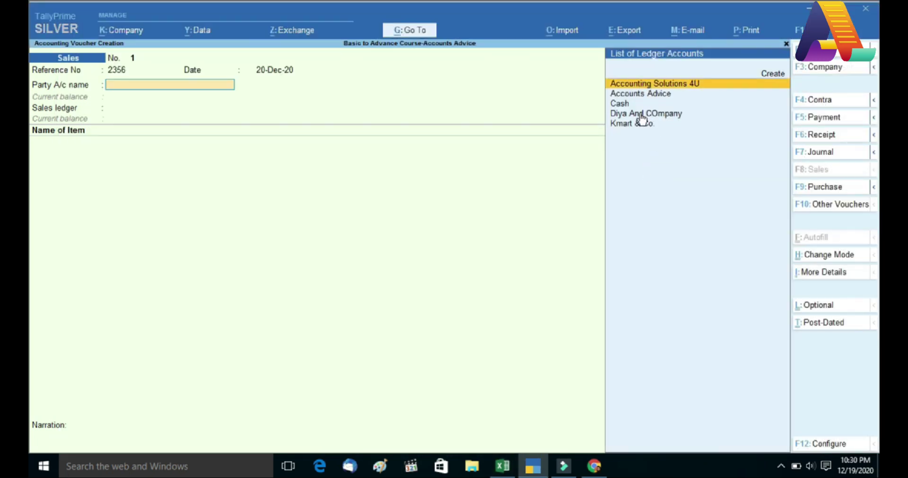
pyautogui.write('G')
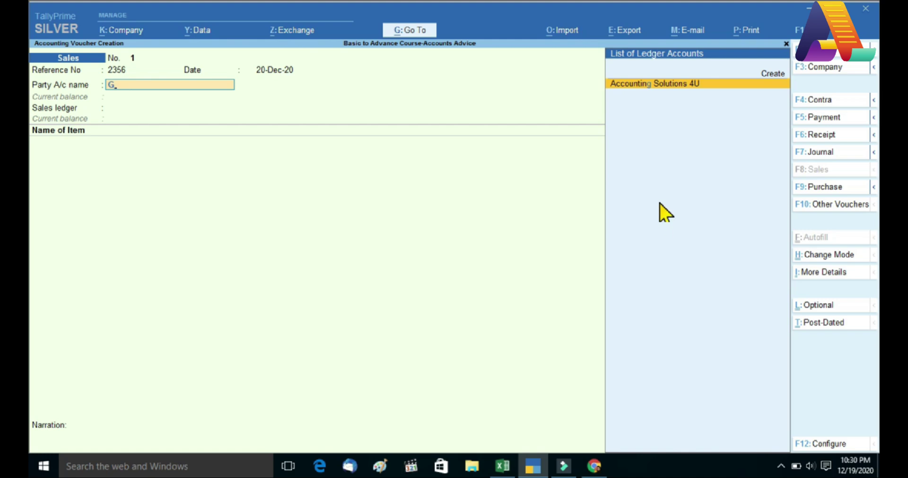
pyautogui.press('BackSpace')
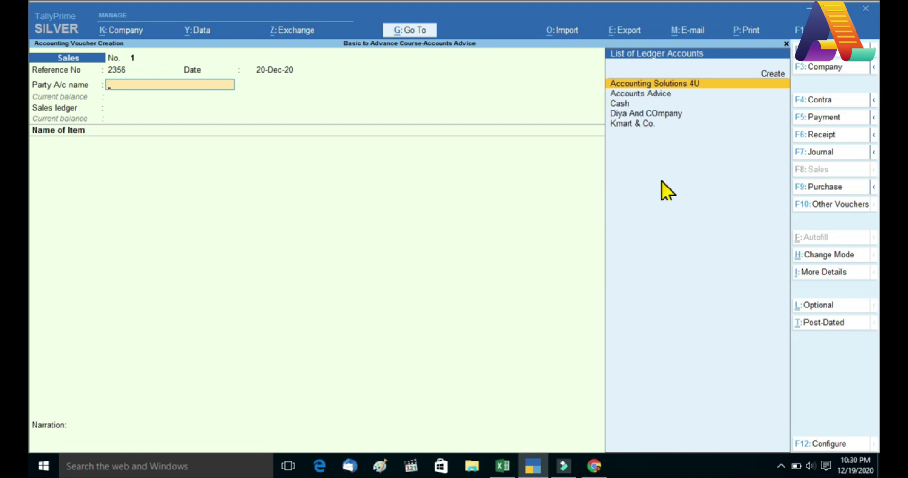
pyautogui.hotkey('alt', 'c')
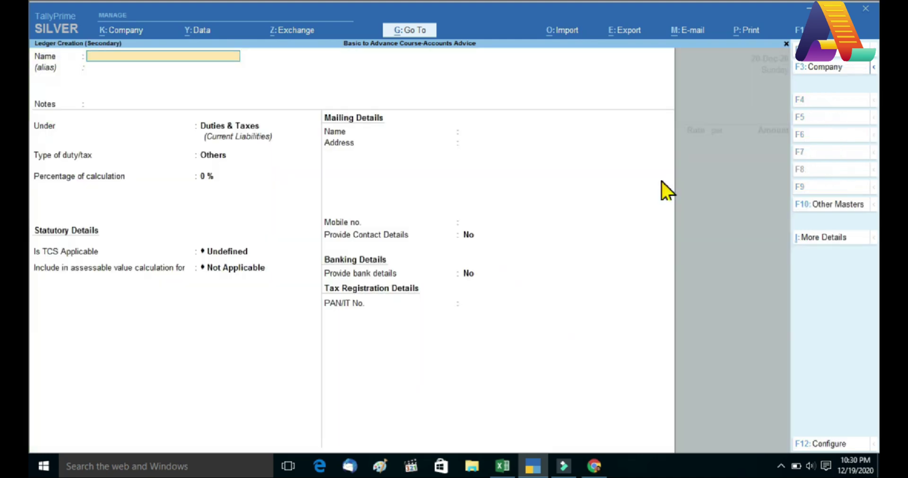
pyautogui.write('Gma')
pyautogui.press('Return')
pyautogui.press('Return')
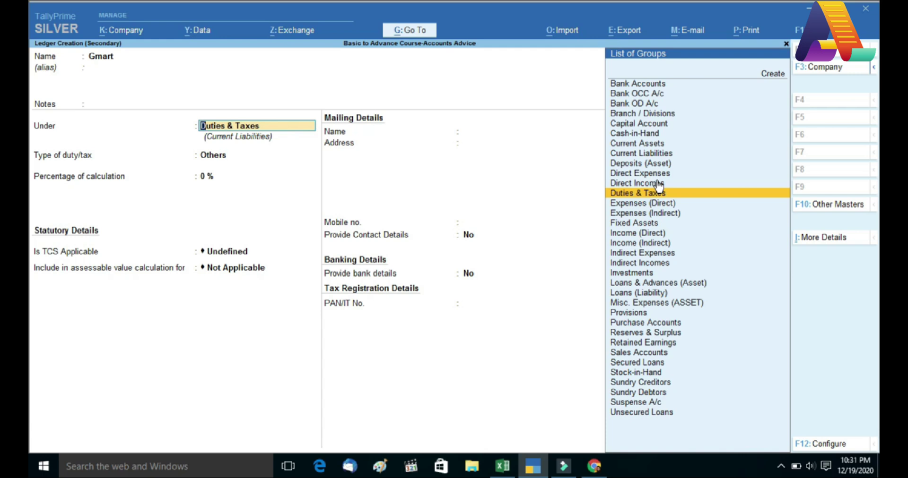
pyautogui.write('Su')
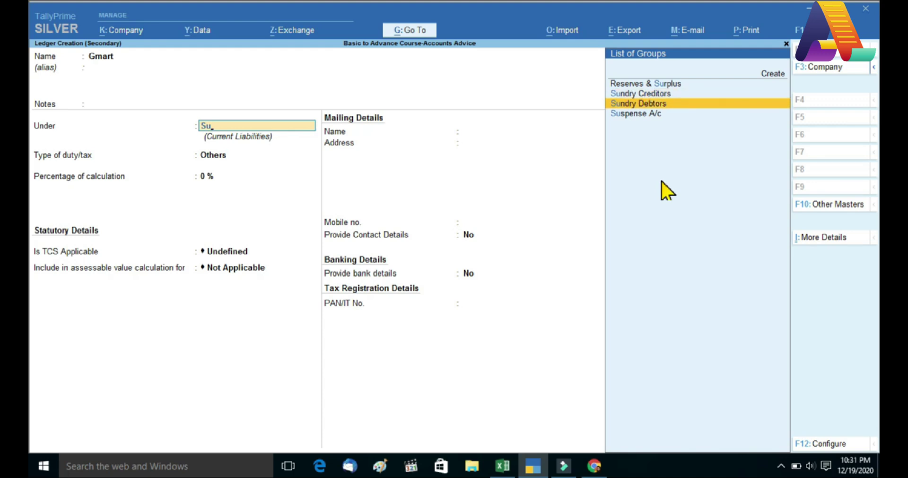
pyautogui.press('Return')
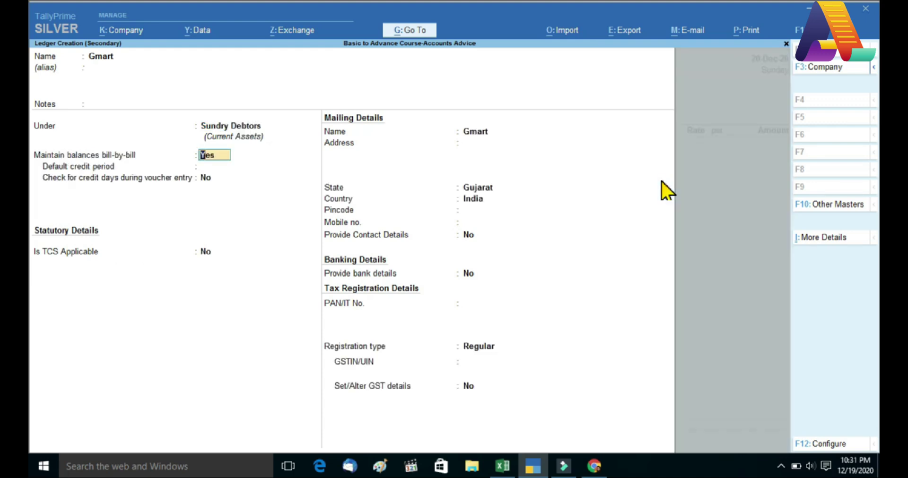
# Step: Set Maintain balances bill-by-bill to No for the Gmart ledger
pyautogui.write('n')
pyautogui.press('Return')
pyautogui.press('Return')
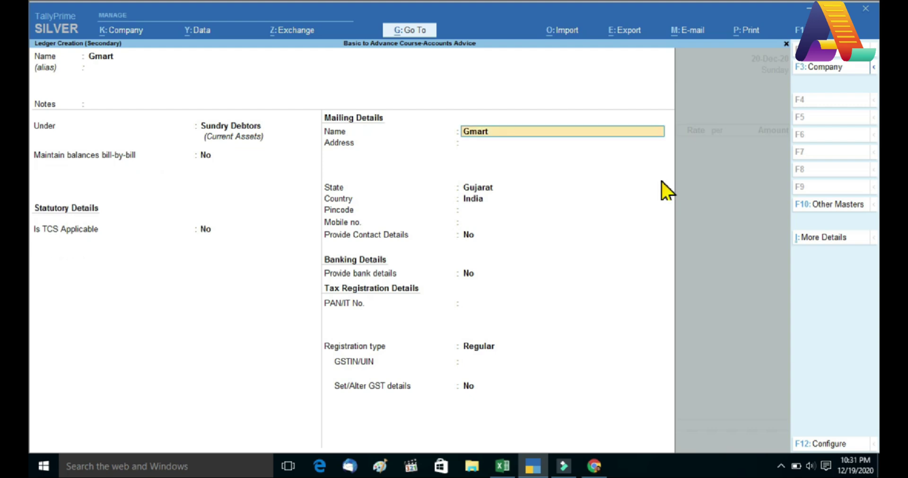
# Step: Copy the client's address from the Excel invoice and paste it into the ledger's mailing address, keeping the mailing name Gmart
pyautogui.press('Return')
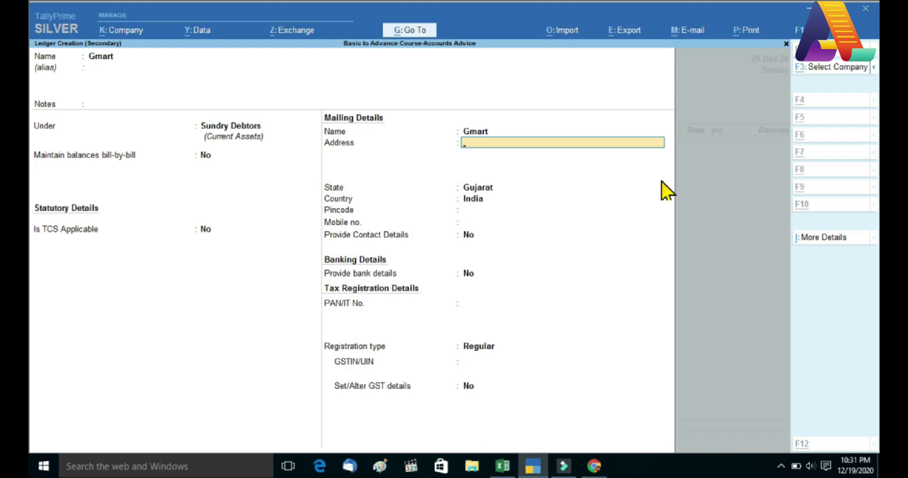
pyautogui.hotkey('alt', 'Tab')
pyautogui.click(293, 204)
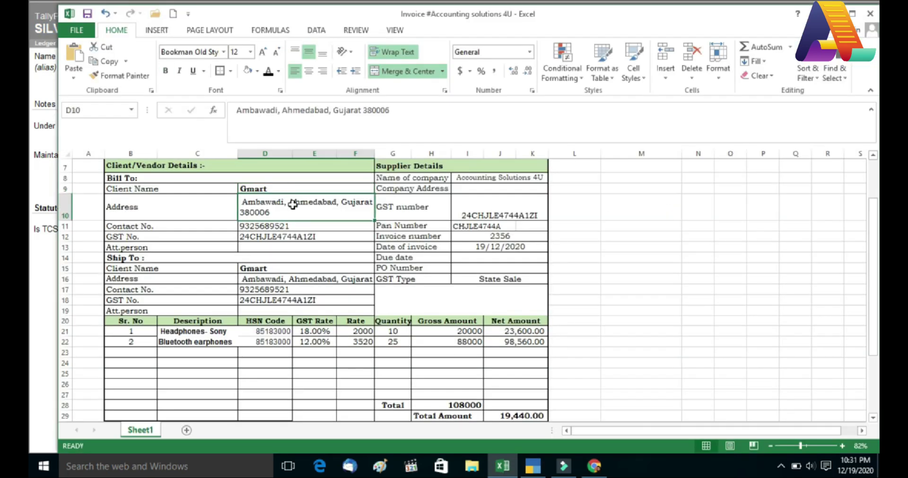
pyautogui.hotkey('ctrl', 'c')
pyautogui.hotkey('alt', 'Tab')
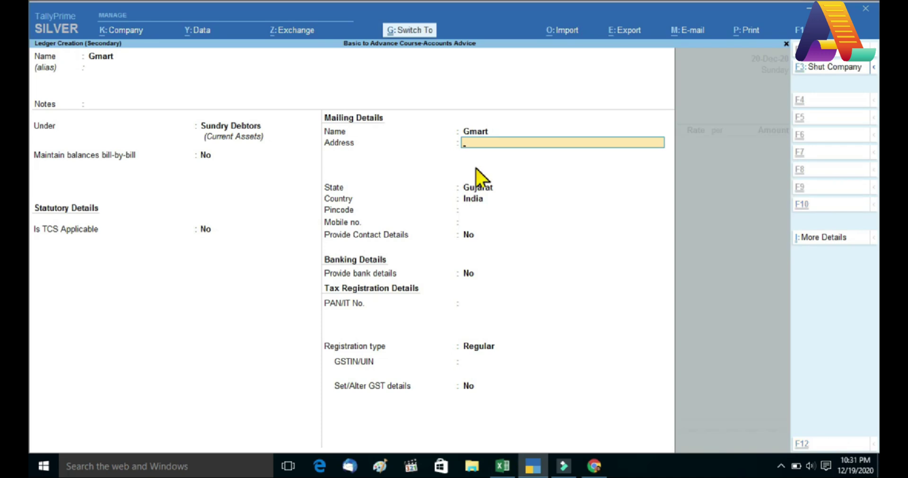
pyautogui.hotkey('ctrl', 'v')
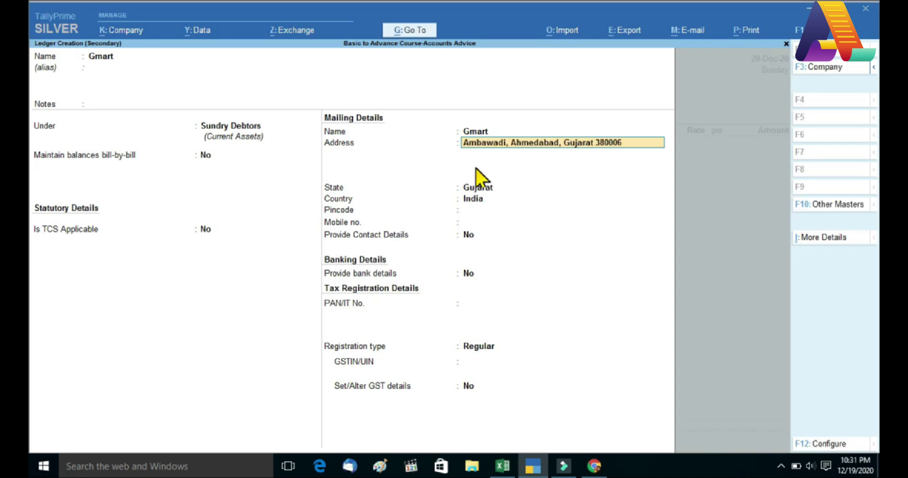
pyautogui.press('Return')
pyautogui.press('Return')
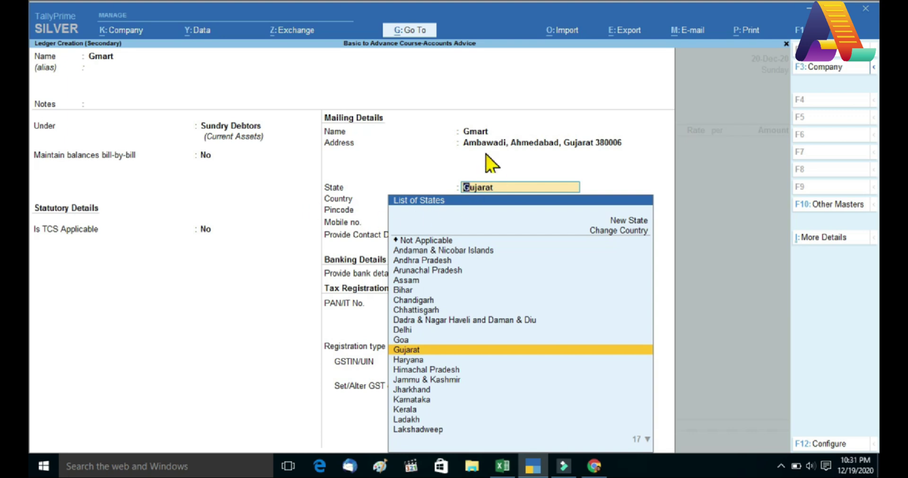
# Step: Choose Gujarat as the ledger's state and enter the client's pincode from the Excel invoice
pyautogui.hotkey('alt', 'Tab')
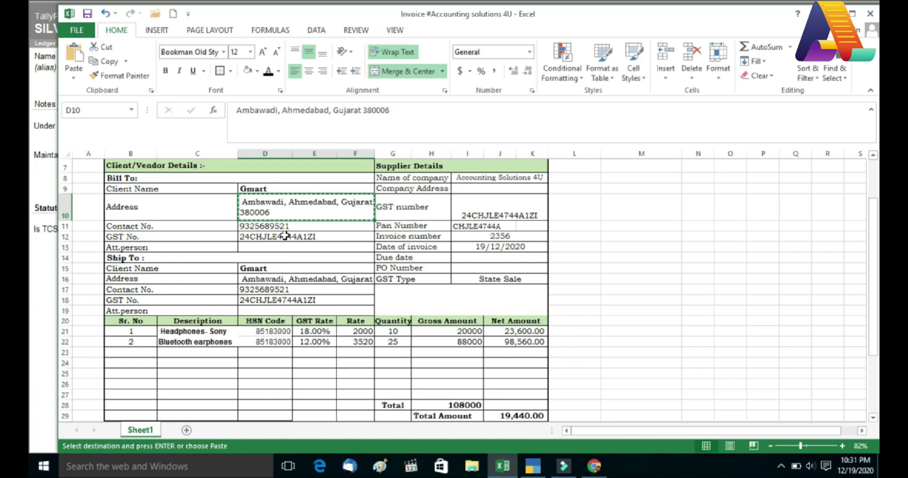
pyautogui.hotkey('alt', 'Tab')
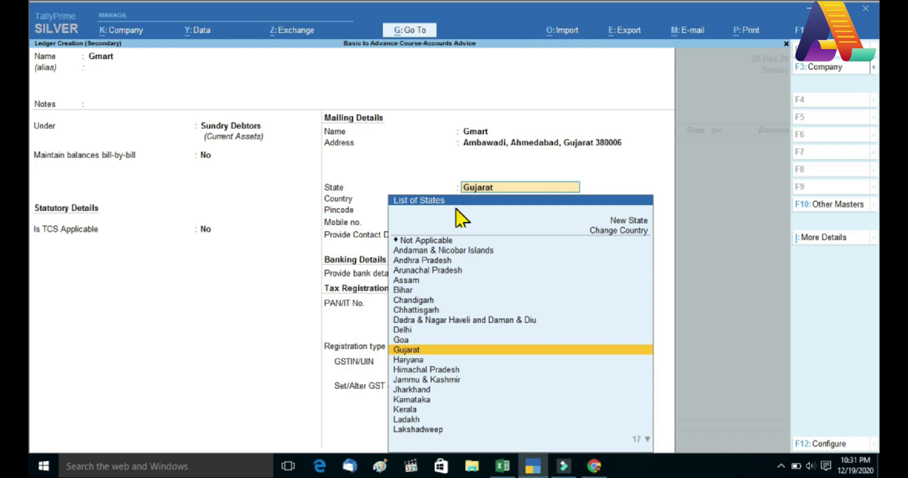
pyautogui.press('Return')
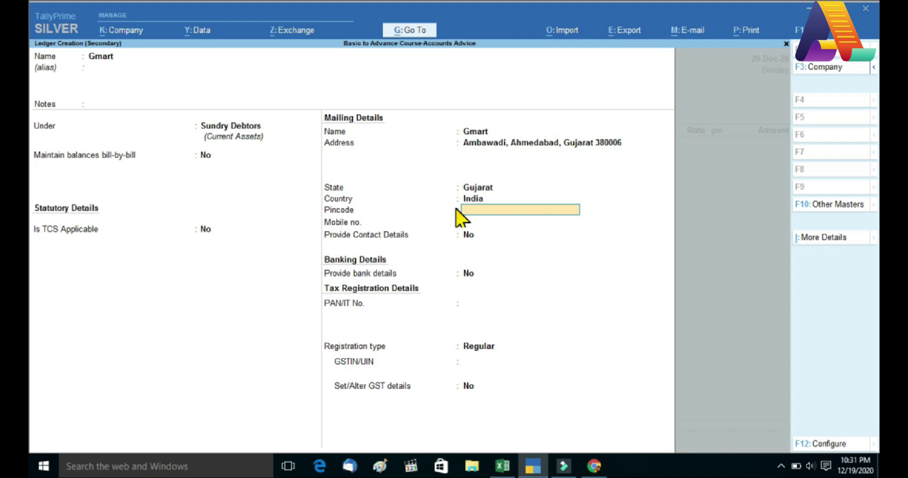
pyautogui.write('38000')
pyautogui.press('Return')
pyautogui.press('Return')
pyautogui.press('BackSpace')
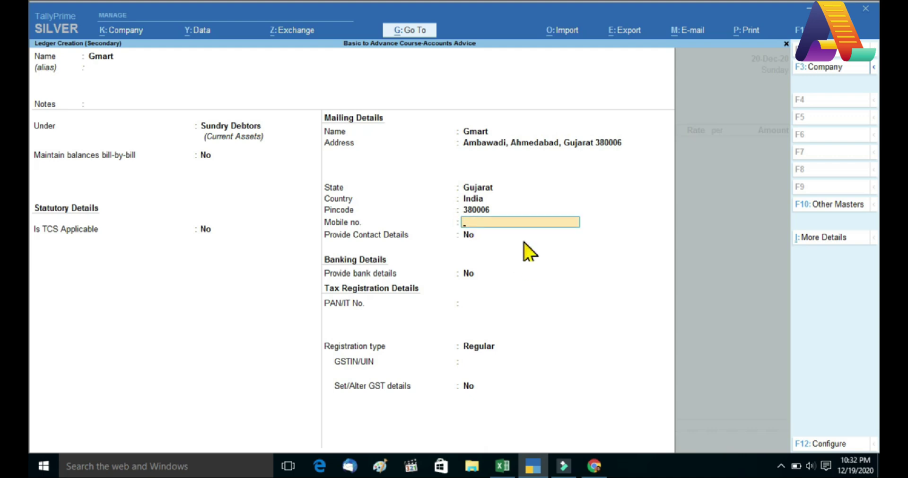
# Step: Set Provide Contact Details to Yes with its fields left blank, keep bank details at No, and leave the mobile and PAN numbers empty
pyautogui.press('Return')
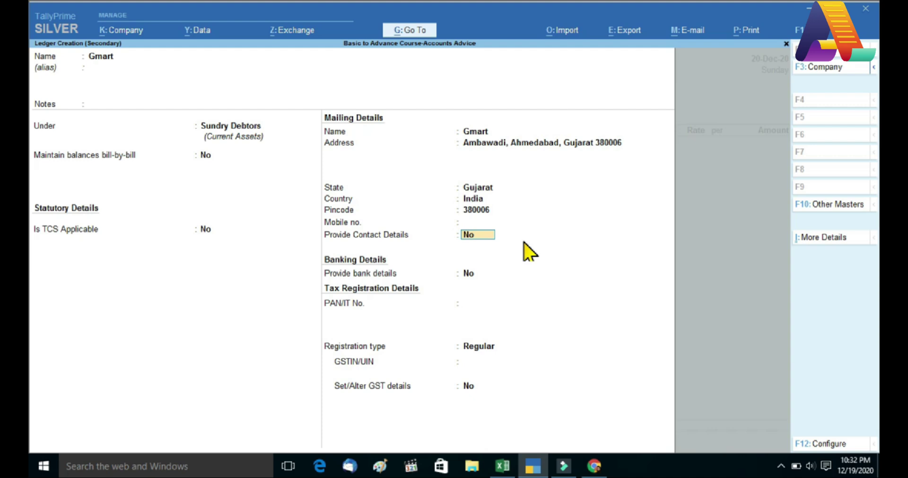
pyautogui.write('y')
pyautogui.press('Return')
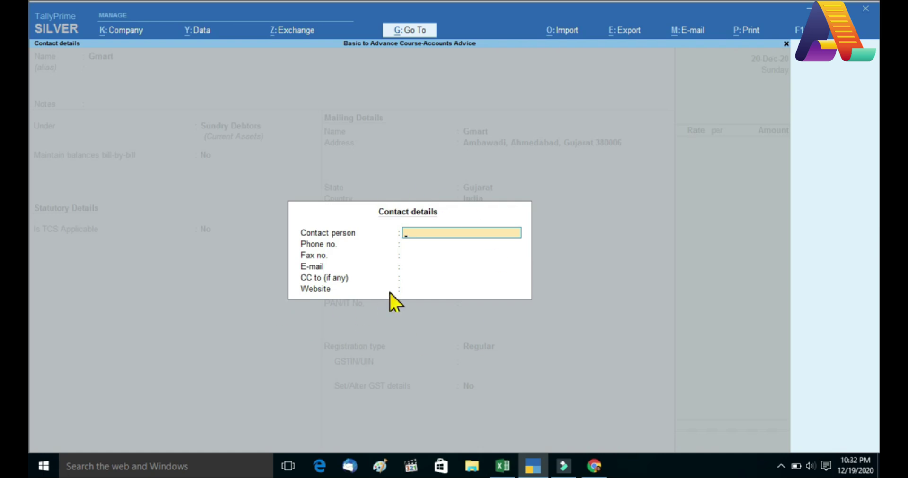
pyautogui.press('Return')
pyautogui.press('Return')
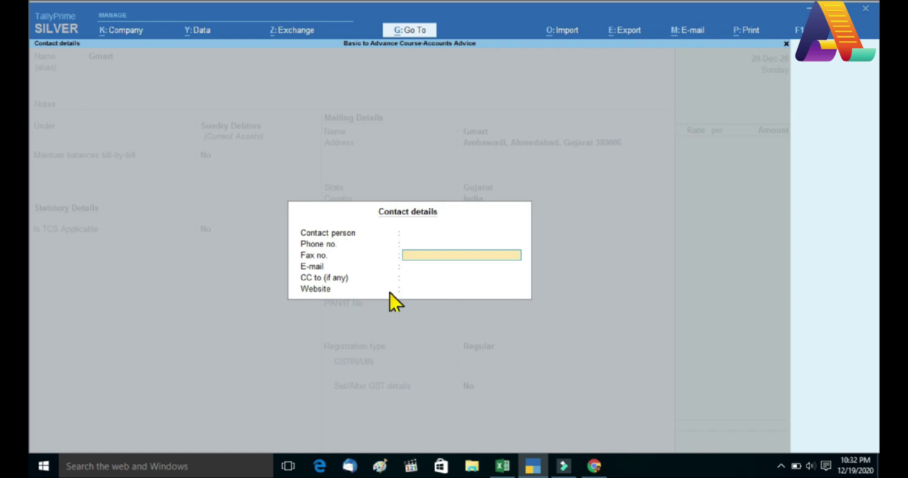
pyautogui.hotkey('ctrl', 'a')
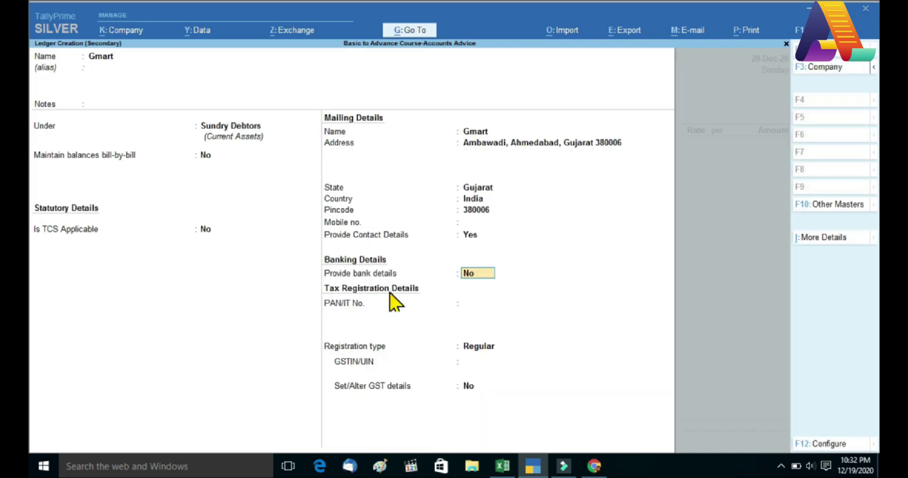
pyautogui.press('Return')
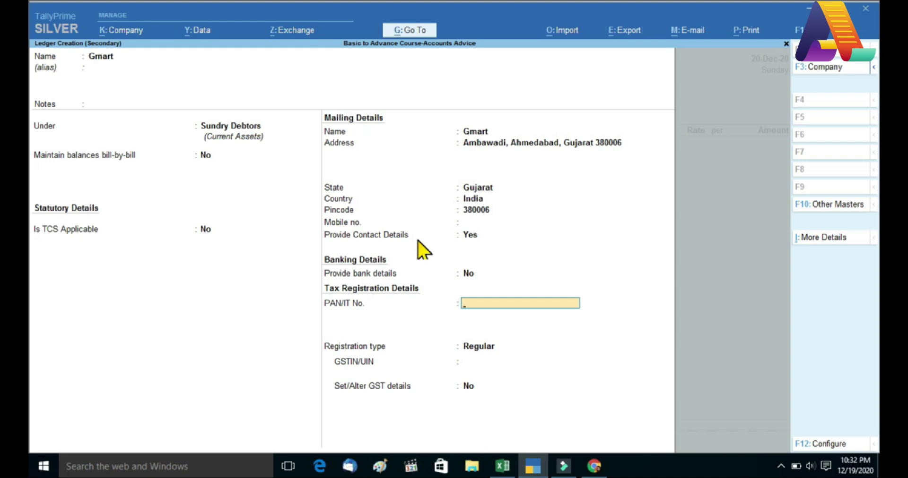
pyautogui.press('Return')
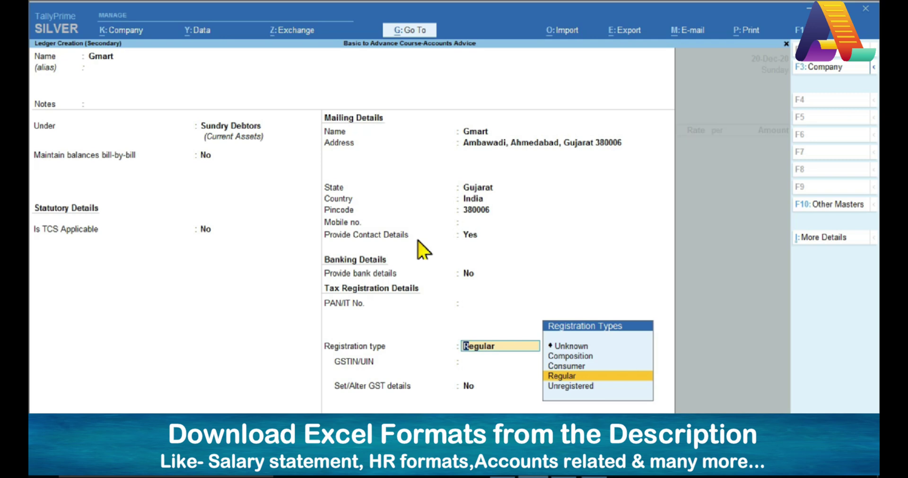
# Step: Keep the registration type Regular, copy the client's GST number from the Excel invoice into GSTIN/UIN, and save the Gmart ledger
pyautogui.press('Return')
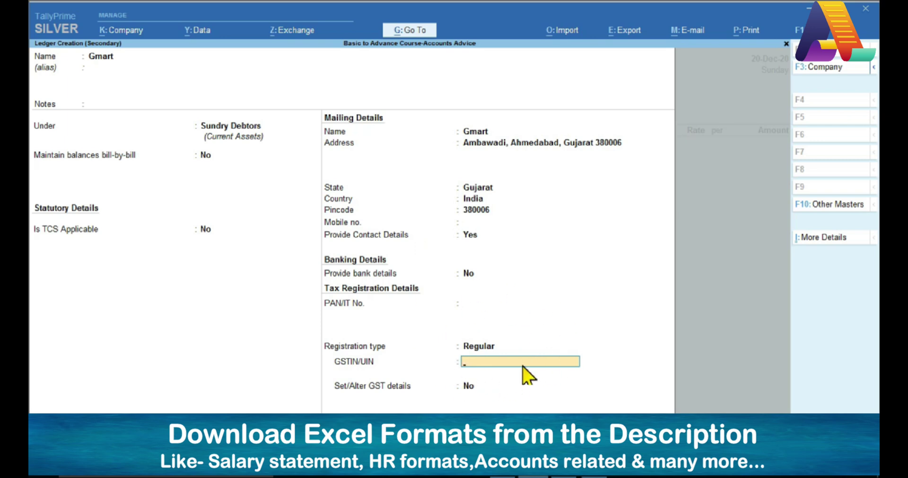
pyautogui.hotkey('alt', 'Tab')
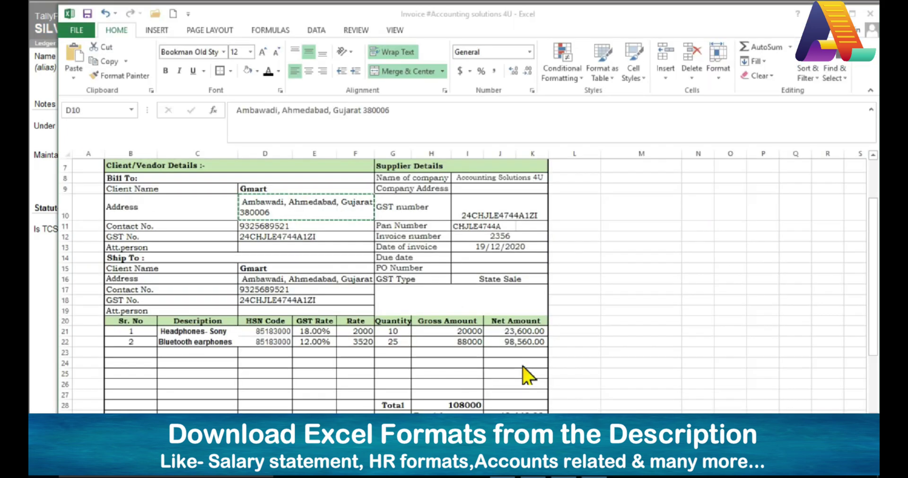
pyautogui.click(256, 299)
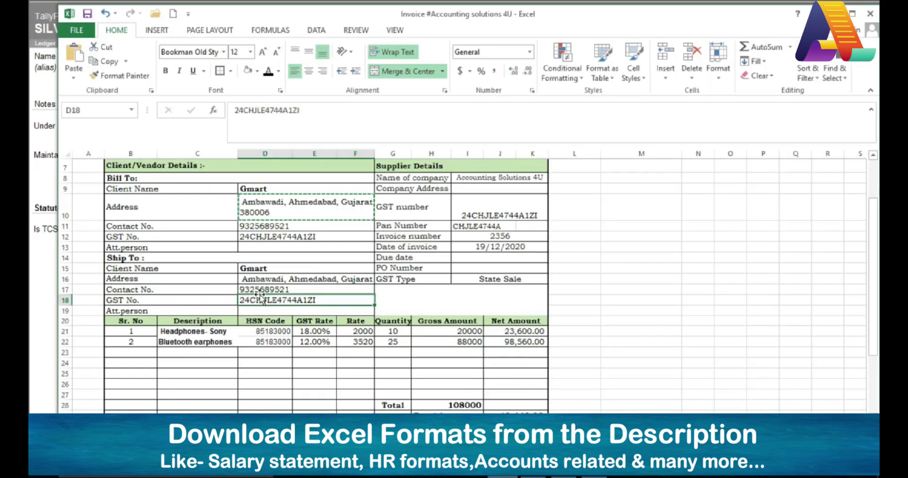
pyautogui.hotkey('ctrl', 'c')
pyautogui.hotkey('alt', 'Tab')
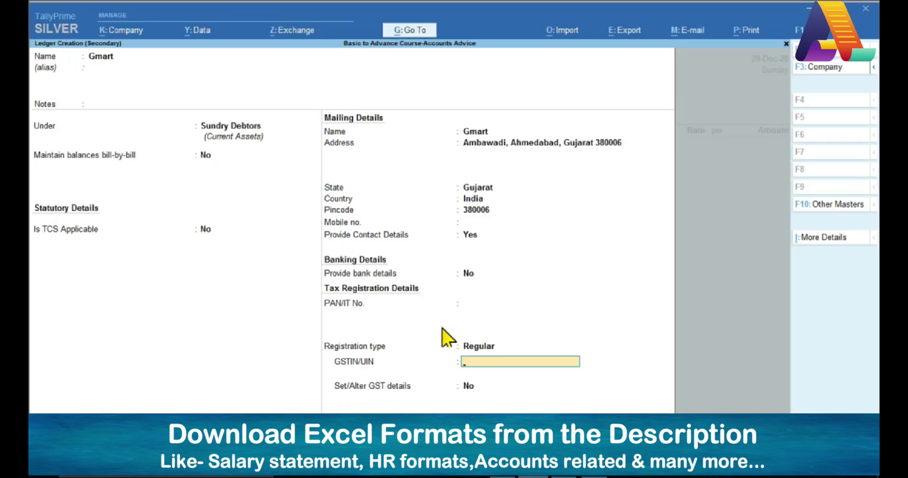
pyautogui.press('ctrl')
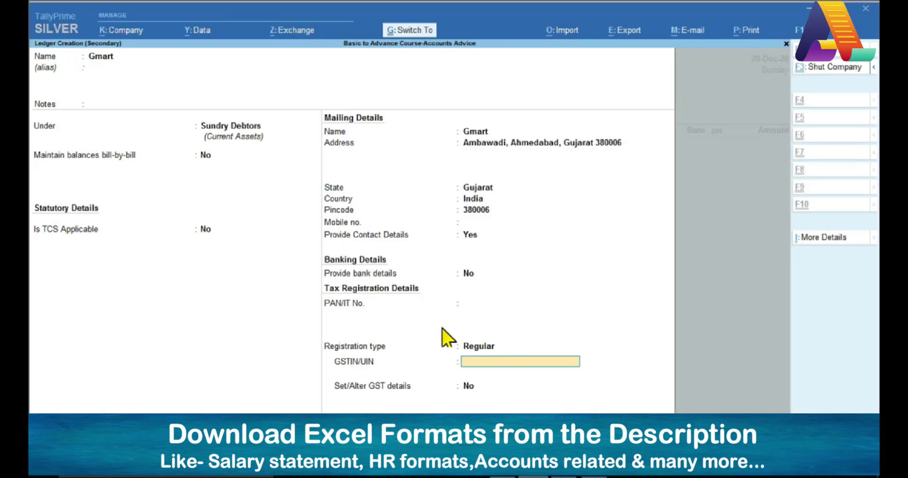
pyautogui.hotkey('ctrl', 'v')
pyautogui.press('Return')
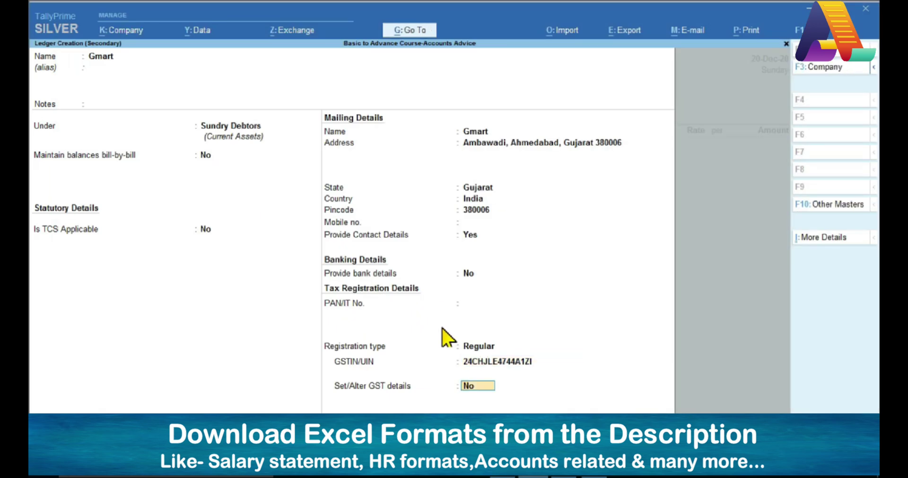
pyautogui.press('Return')
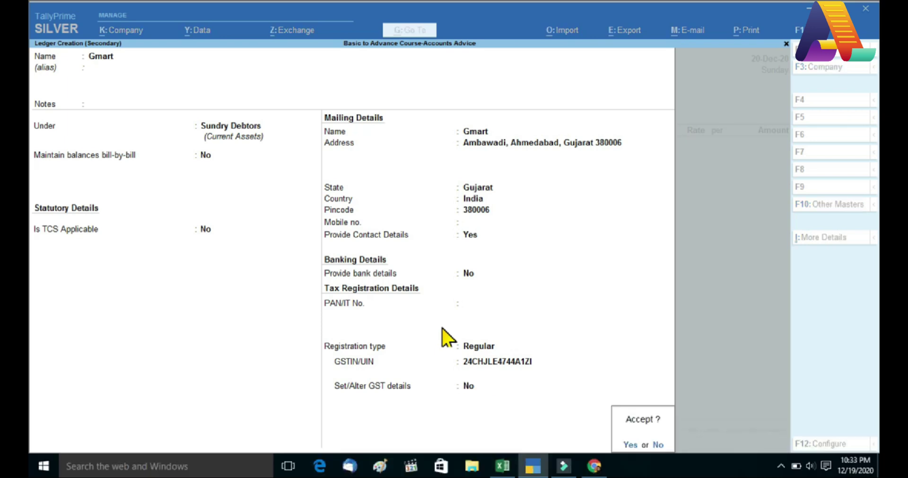
pyautogui.press('Return')
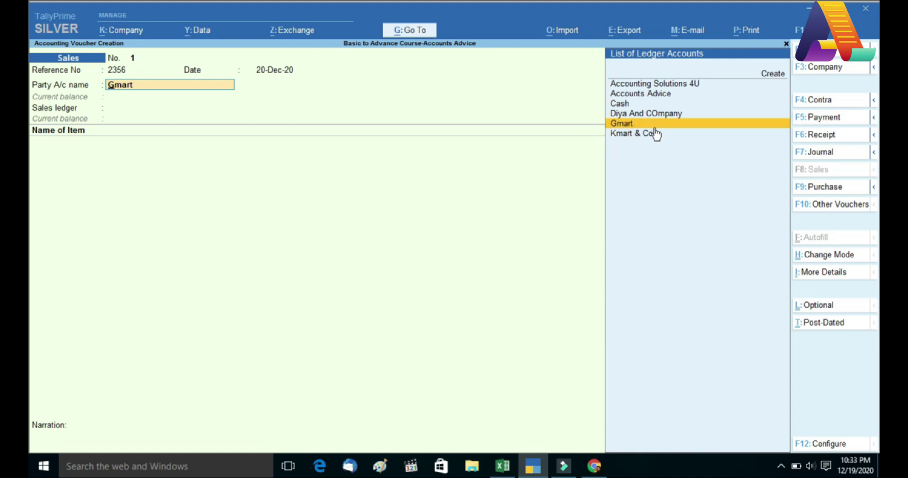
# Step: Use Gmart as the voucher's party account and accept the party details with Gmart as both buyer and consignee
pyautogui.press('Return')
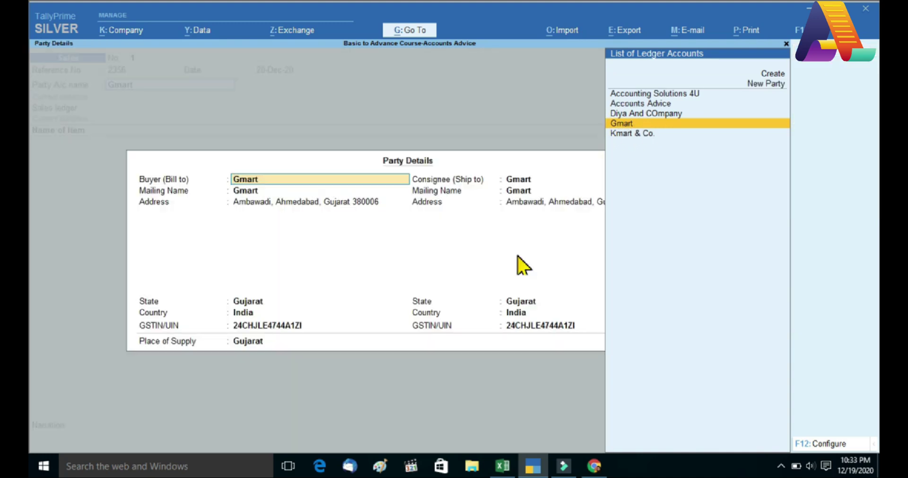
pyautogui.press('Return')
pyautogui.press('Return')
pyautogui.press('Return')
pyautogui.press('Return')
pyautogui.press('Return')
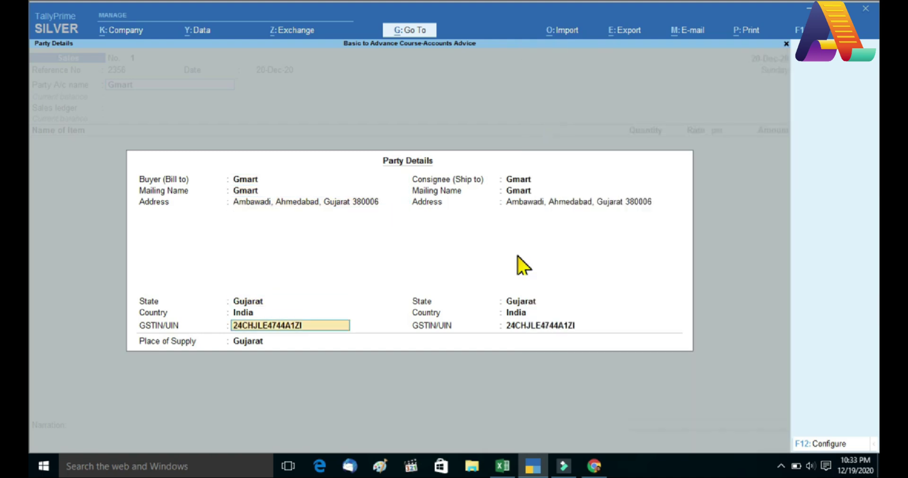
pyautogui.press('Return')
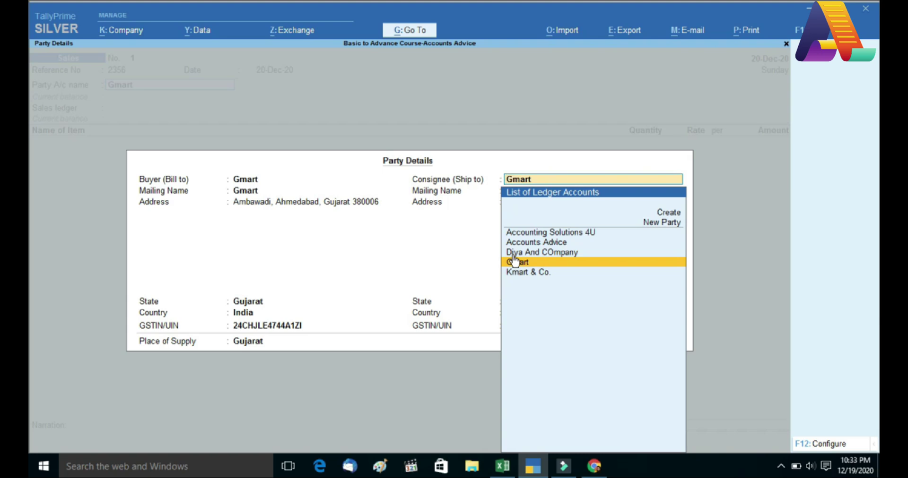
pyautogui.press('Return')
pyautogui.press('Return')
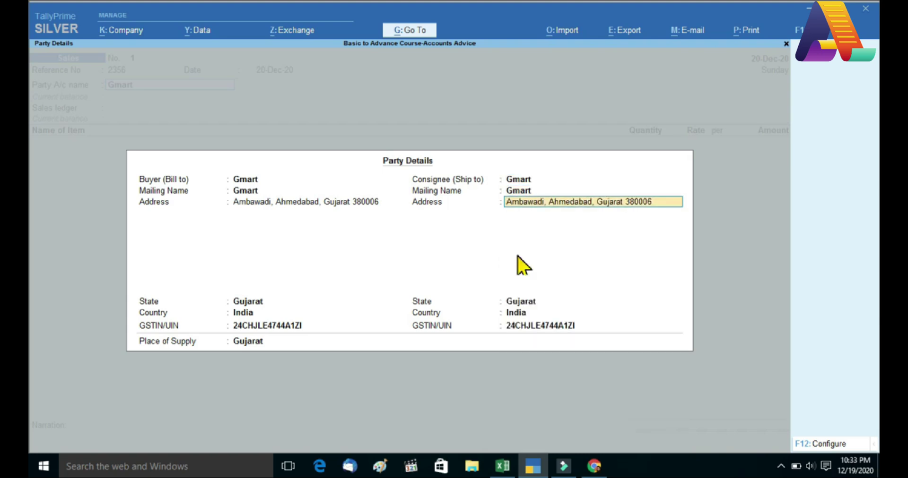
pyautogui.hotkey('ctrl', 'a')
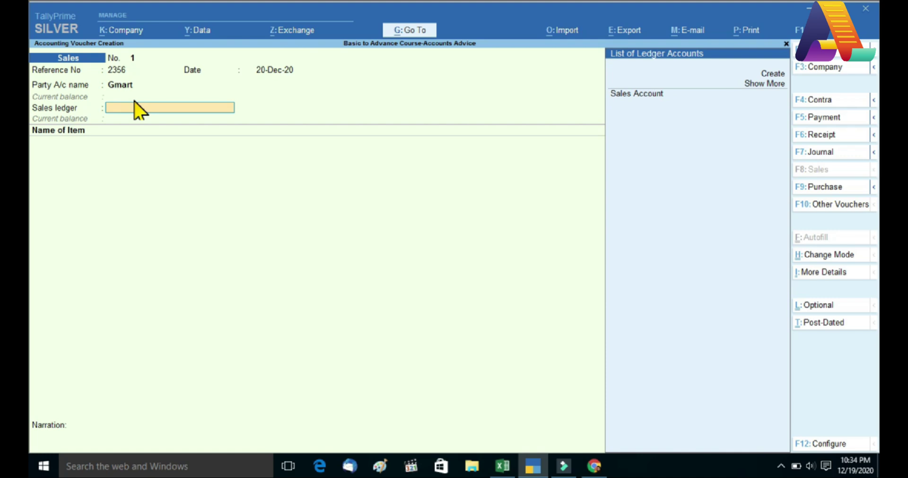
# Step: Start a new sales ledger named Sales GST and place it under Sales Accounts
pyautogui.hotkey('alt', 'c')
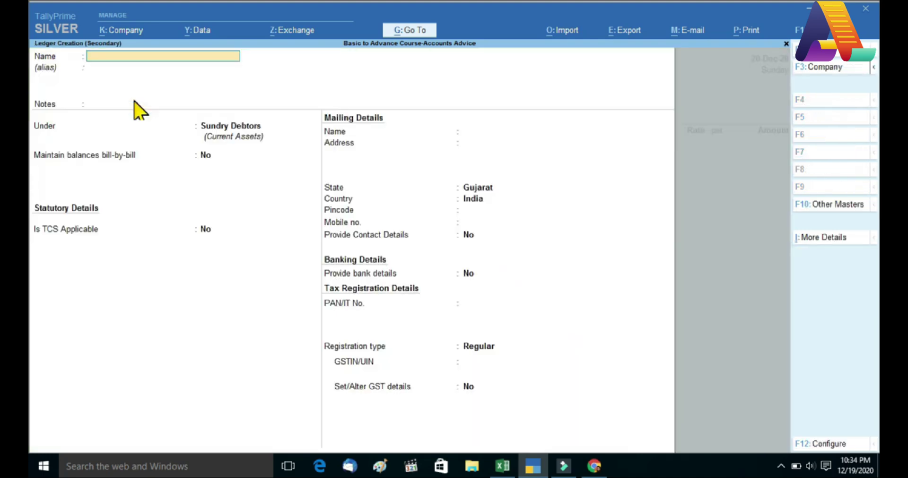
pyautogui.write('Sales GST')
pyautogui.press('Return')
pyautogui.press('Return')
pyautogui.press('Return')
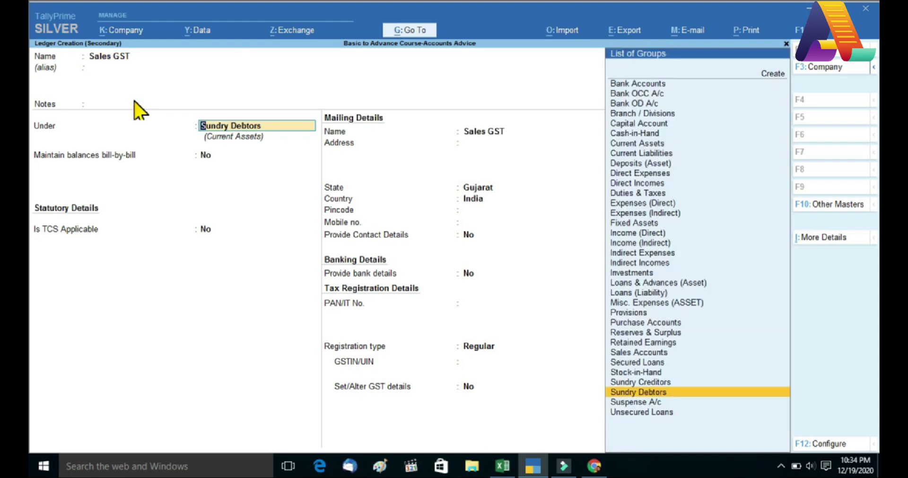
pyautogui.write('Sal')
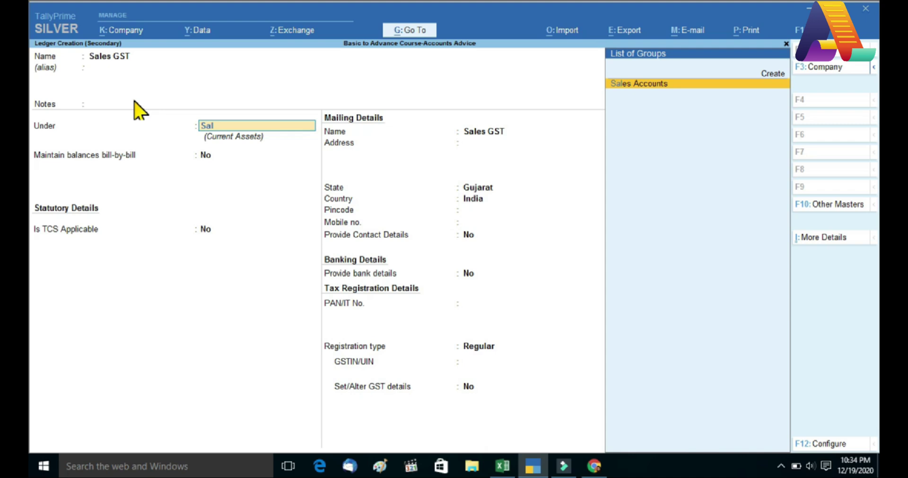
pyautogui.press('Return')
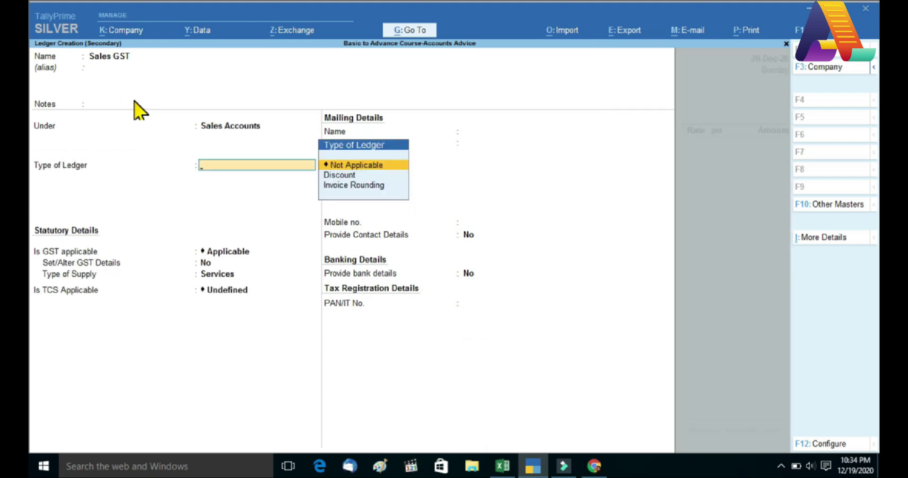
# Step: Keep the ledger type Not Applicable and GST Applicable, set the type of supply to Goods, save, and use Sales GST in the voucher
pyautogui.press('Return')
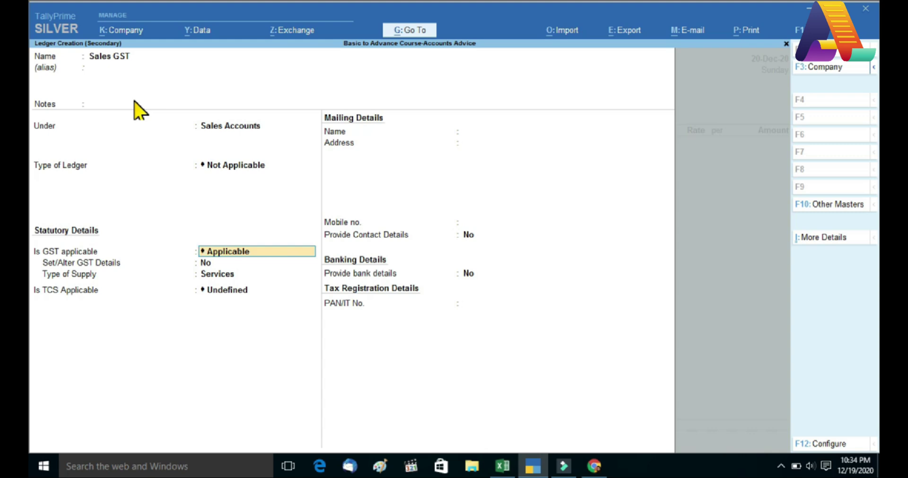
pyautogui.press('Return')
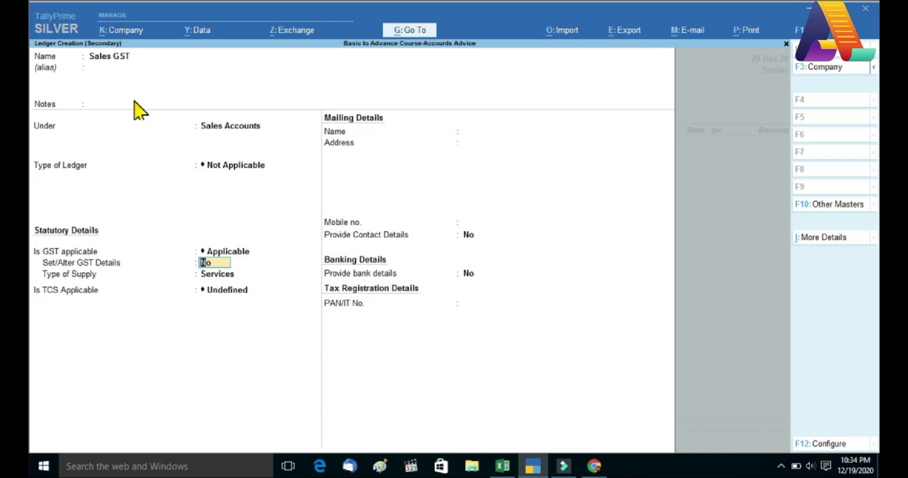
pyautogui.press('Return')
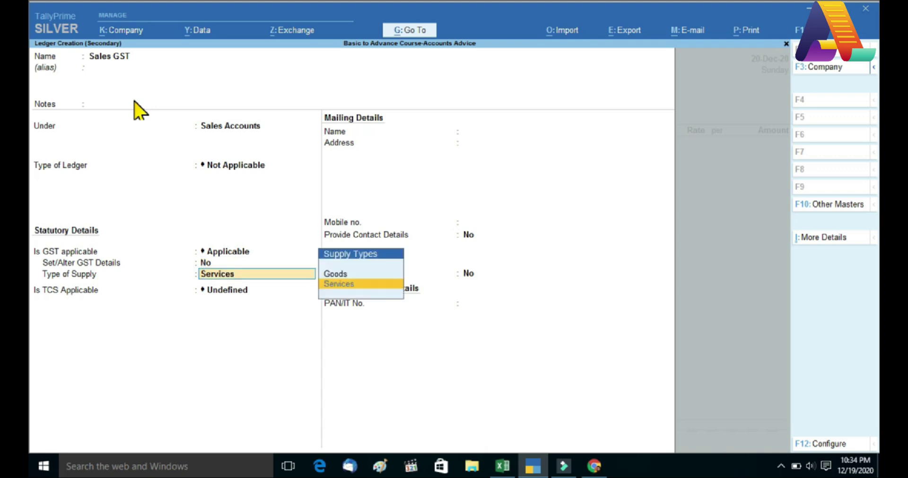
pyautogui.press('Up')
pyautogui.press('Return')
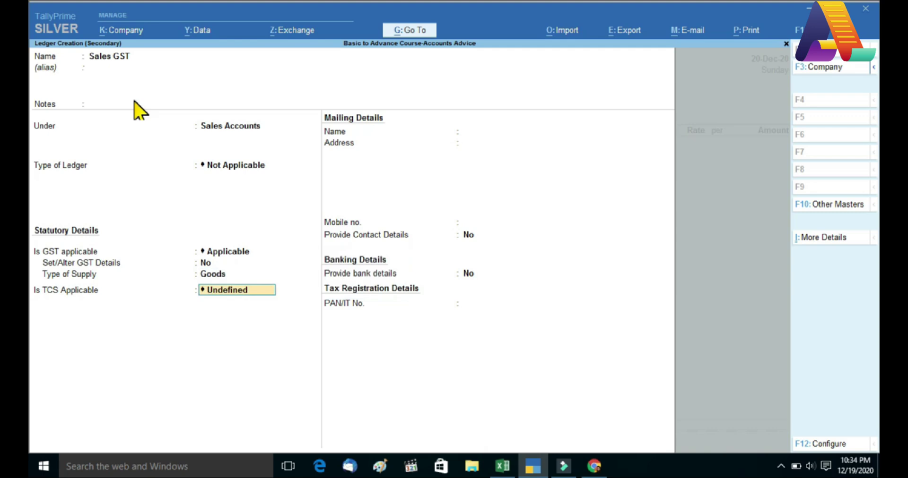
pyautogui.press('Return')
pyautogui.press('Return')
pyautogui.press('Return')
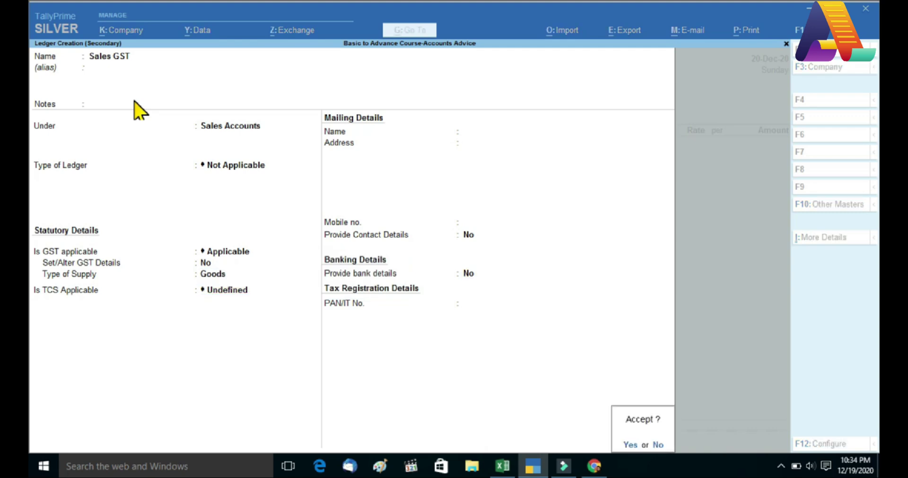
pyautogui.press('Return')
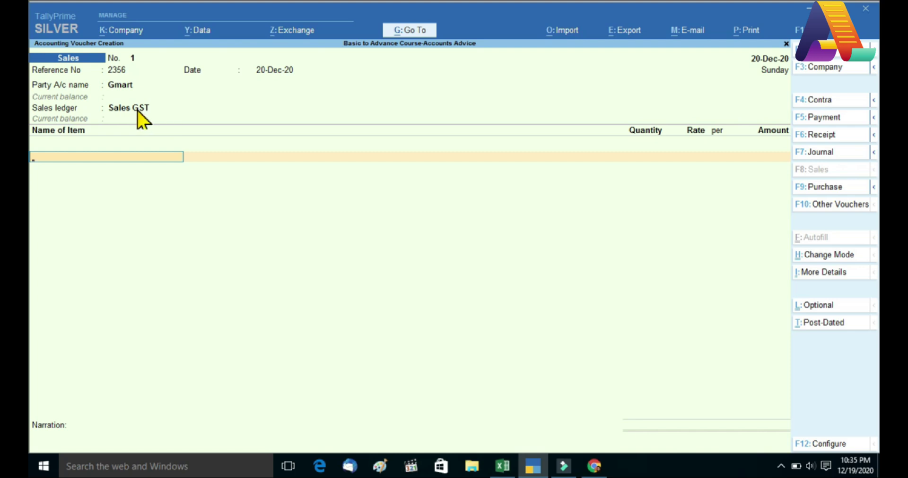
pyautogui.click(137, 111)
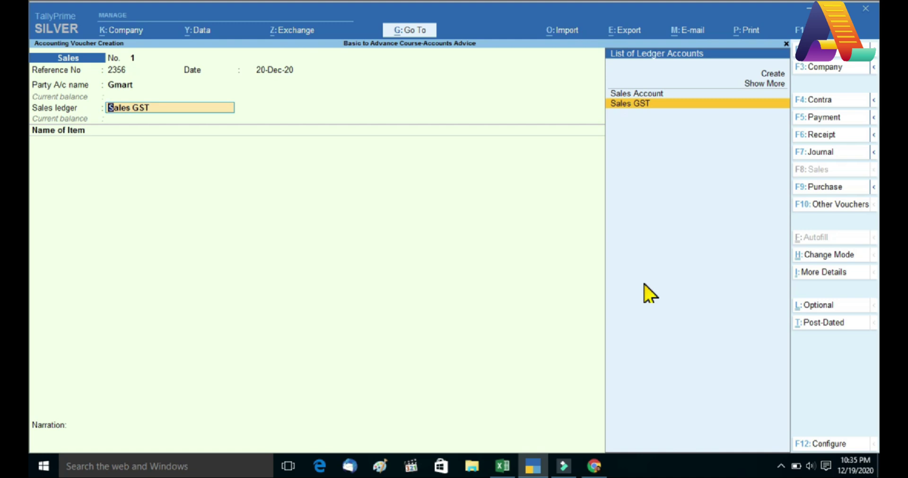
pyautogui.press('Return')
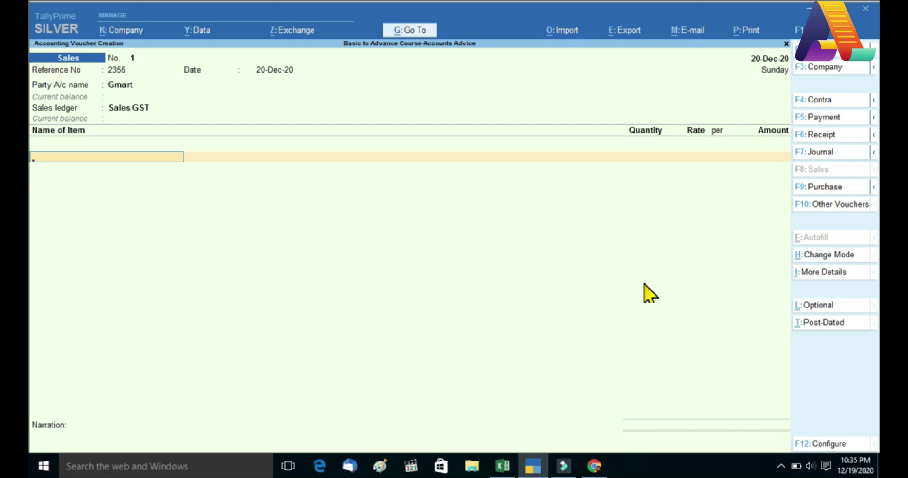
# Step: Copy the first item's description from the Excel invoice and start a new stock item in TallyPrime named Headphones- Sony
pyautogui.hotkey('alt', 'Tab')
pyautogui.click(194, 333)
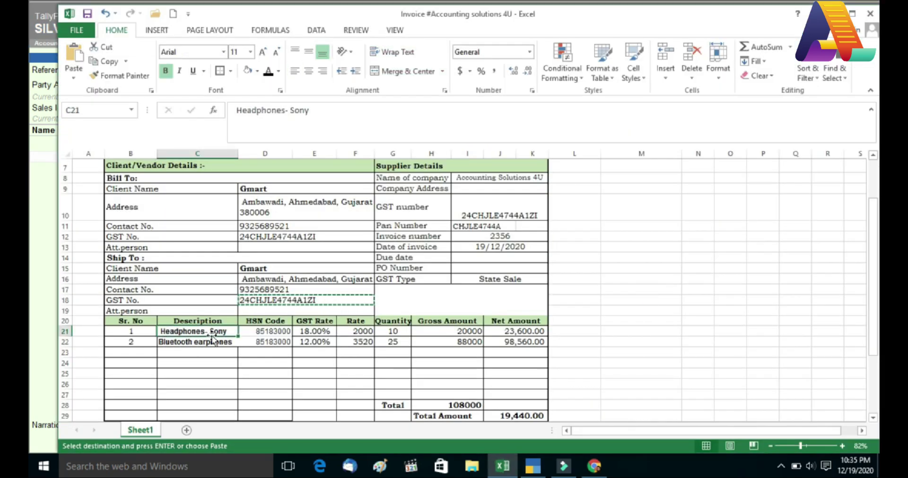
pyautogui.hotkey('ctrl', 'c')
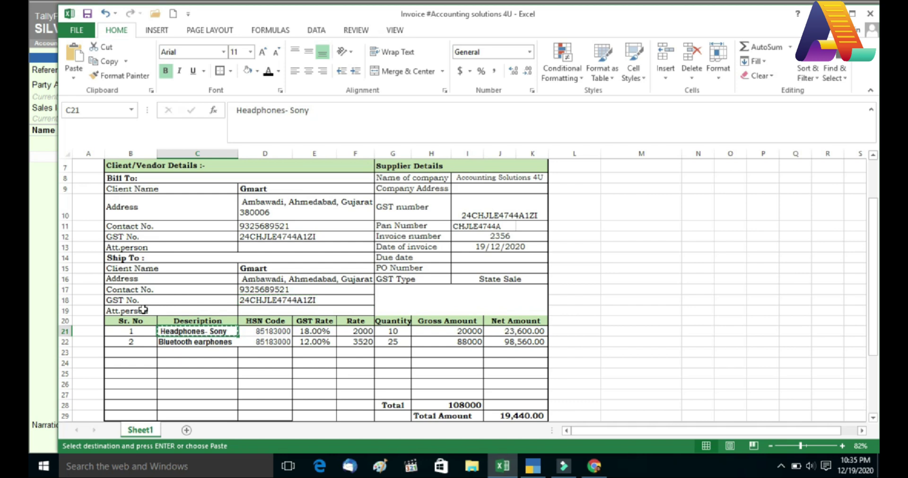
pyautogui.click(42, 231)
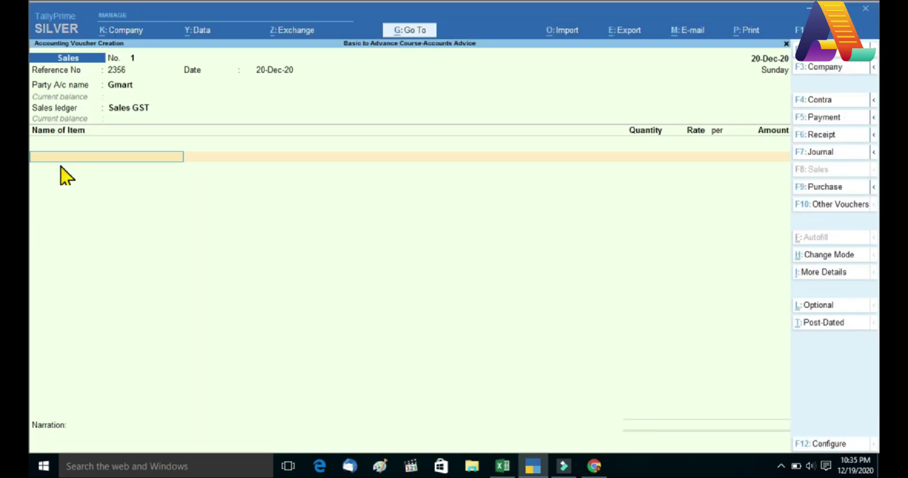
pyautogui.hotkey('alt', 'c')
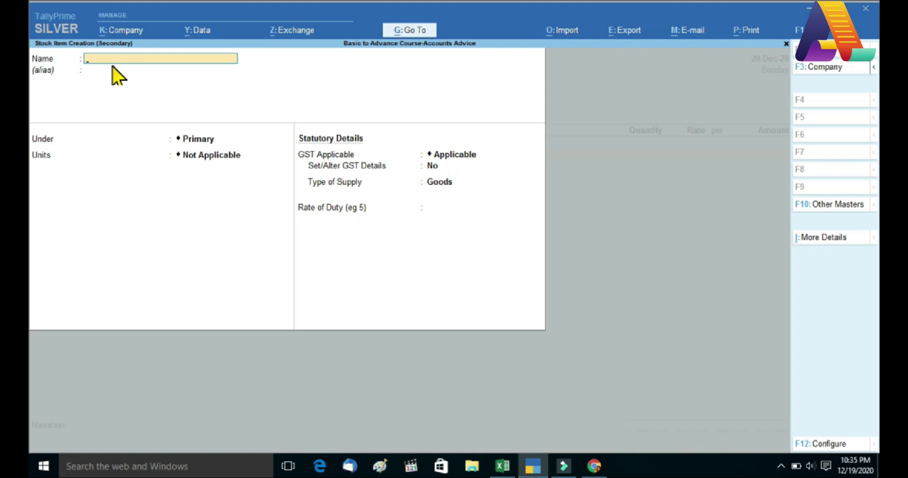
pyautogui.press('ctrl')
pyautogui.hotkey('ctrl', 'v')
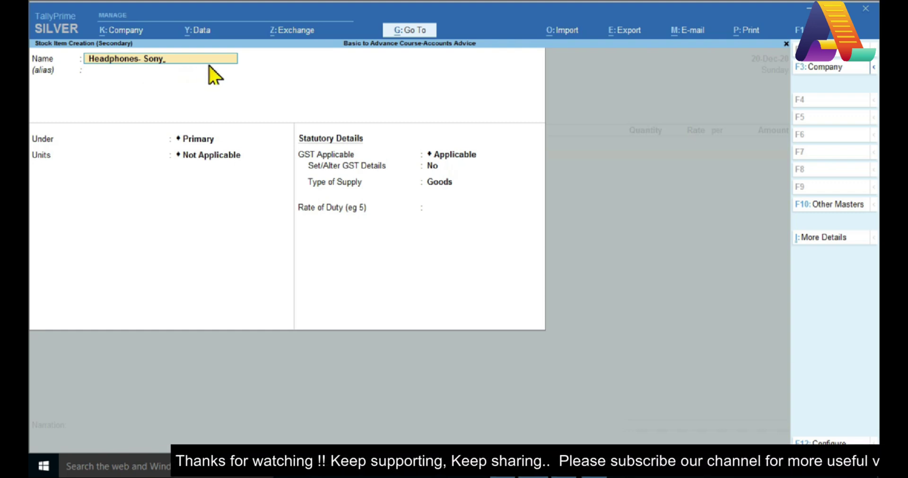
pyautogui.press('Return')
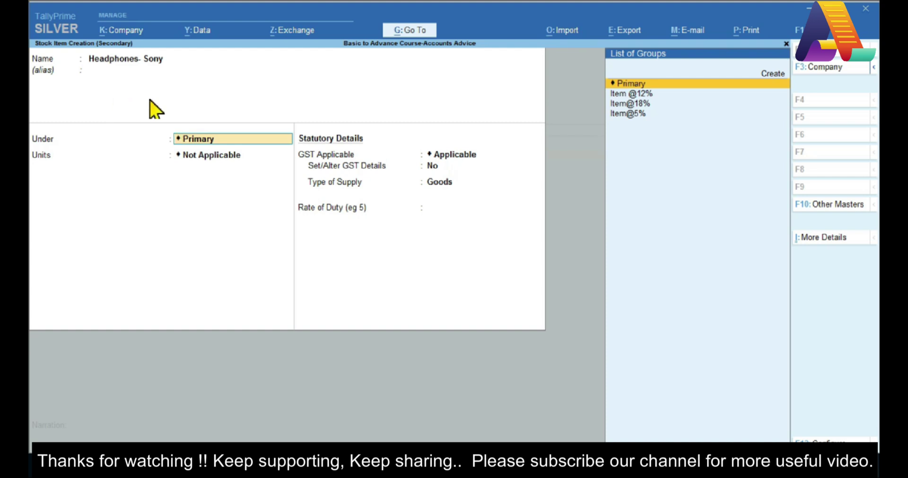
# Step: Check the headphones' GST rate in the Excel invoice and place the stock item under the Item@18% group
pyautogui.hotkey('alt', 'Tab')
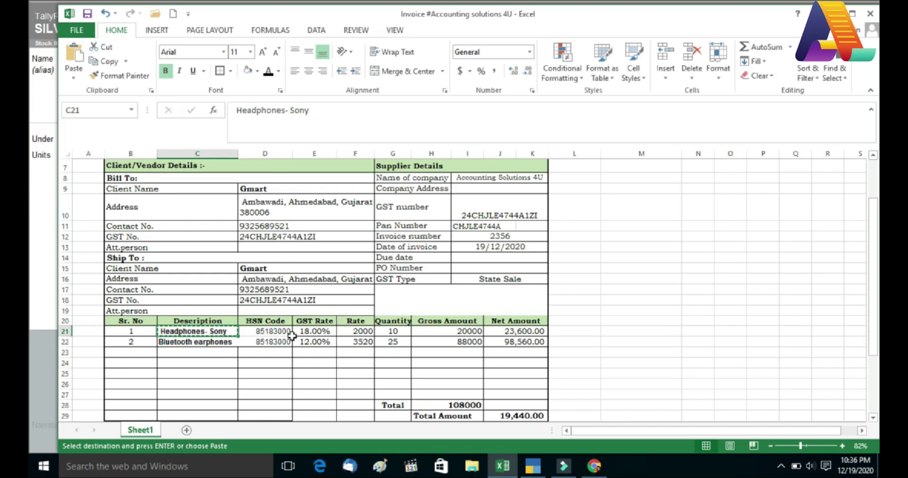
pyautogui.hotkey('alt', 'Tab')
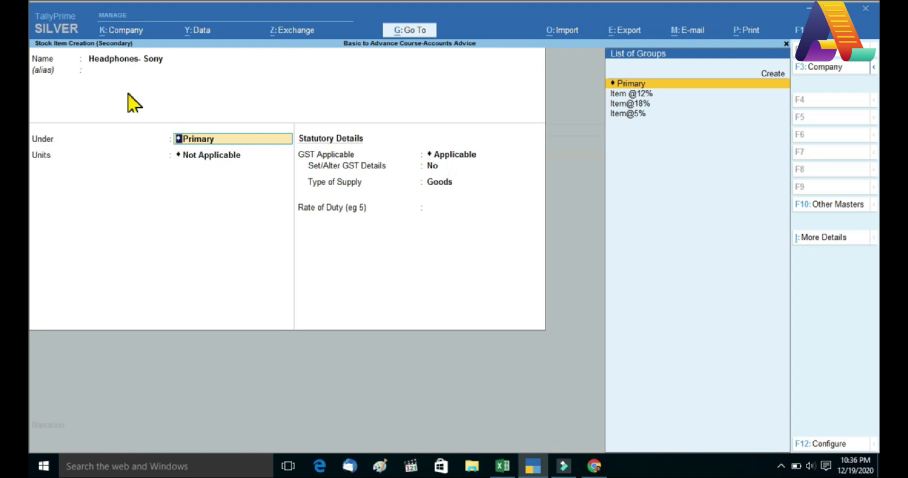
pyautogui.click(637, 106)
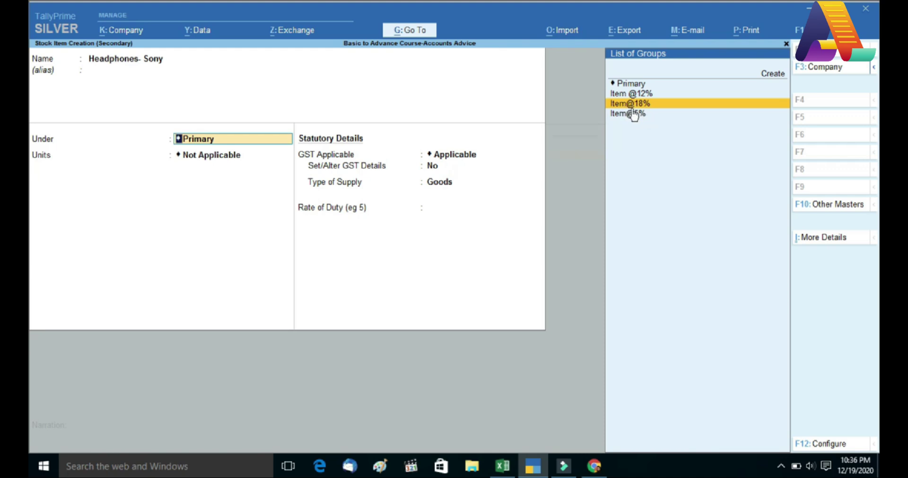
pyautogui.press('Return')
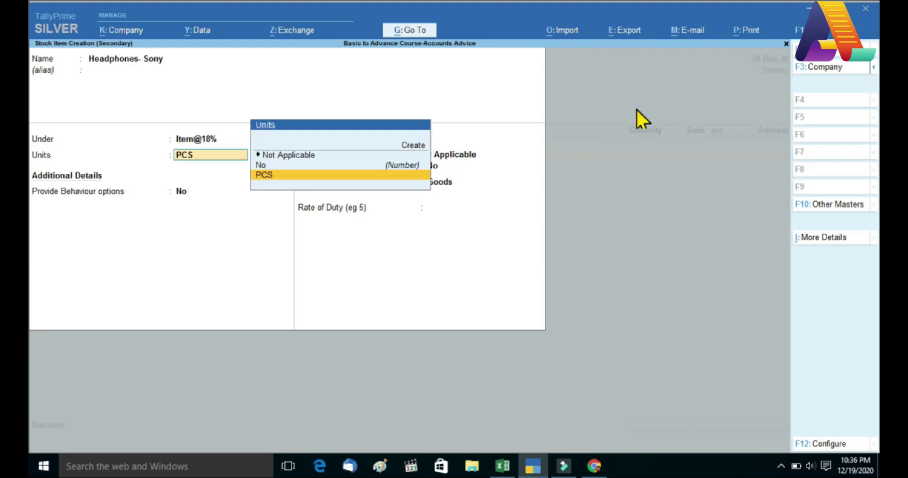
# Step: Review the Item@18% stock group's settings, keeping it under Primary with both options at No, and accept them
pyautogui.press('BackSpace')
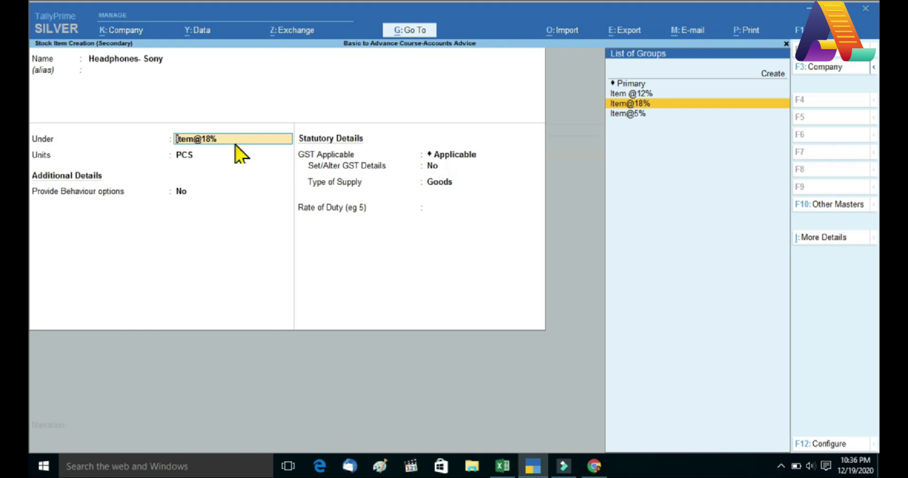
pyautogui.hotkey('ctrl', 'Return')
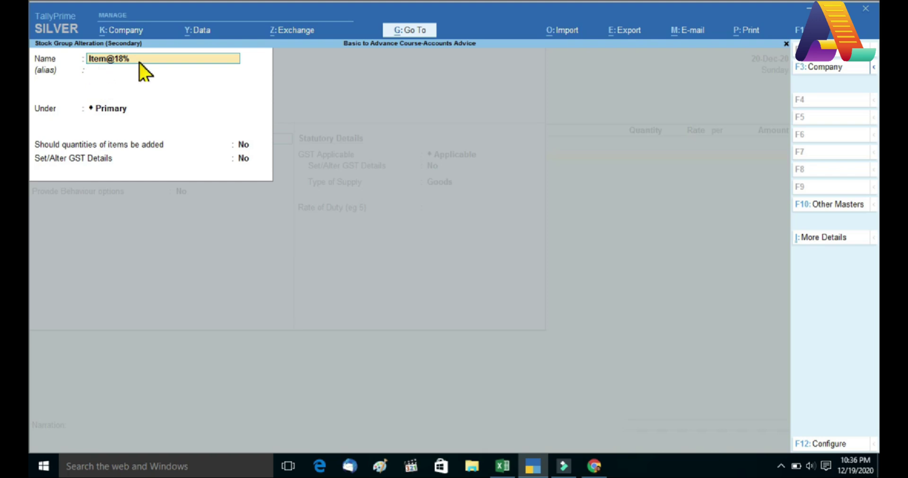
pyautogui.press('Return')
pyautogui.press('Return')
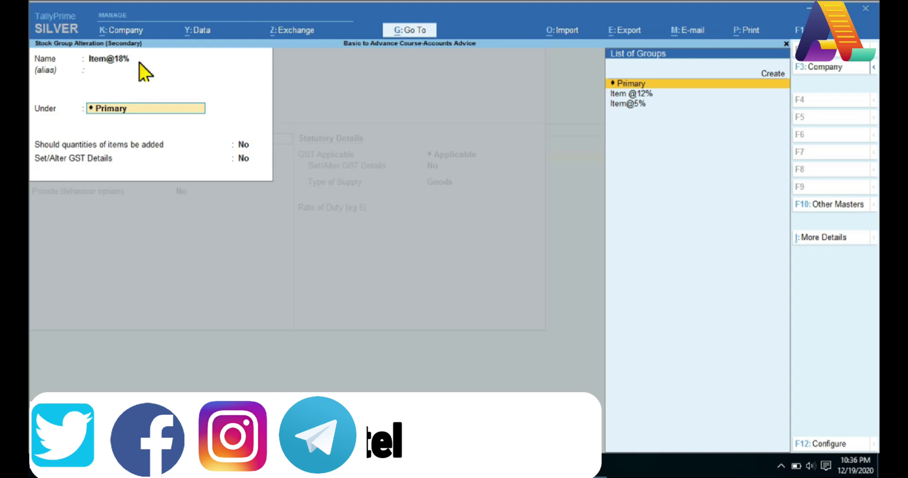
pyautogui.press('Return')
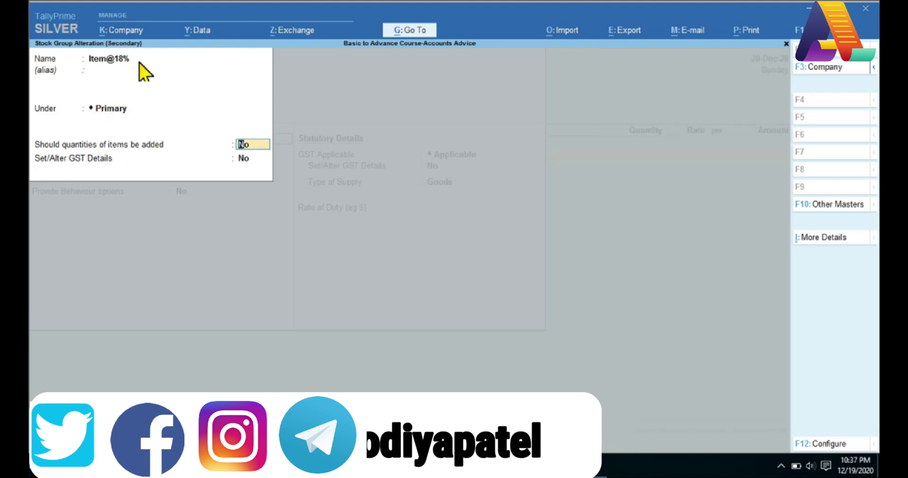
pyautogui.press('Return')
pyautogui.press('Return')
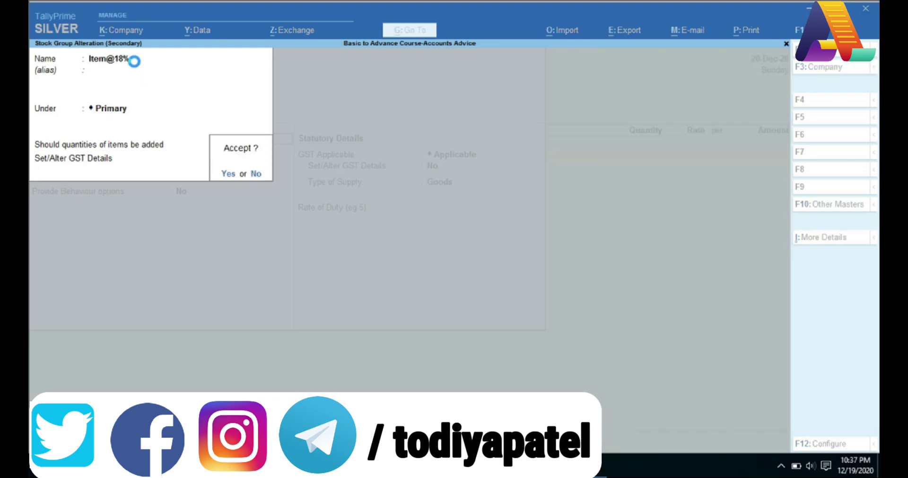
pyautogui.press('Return')
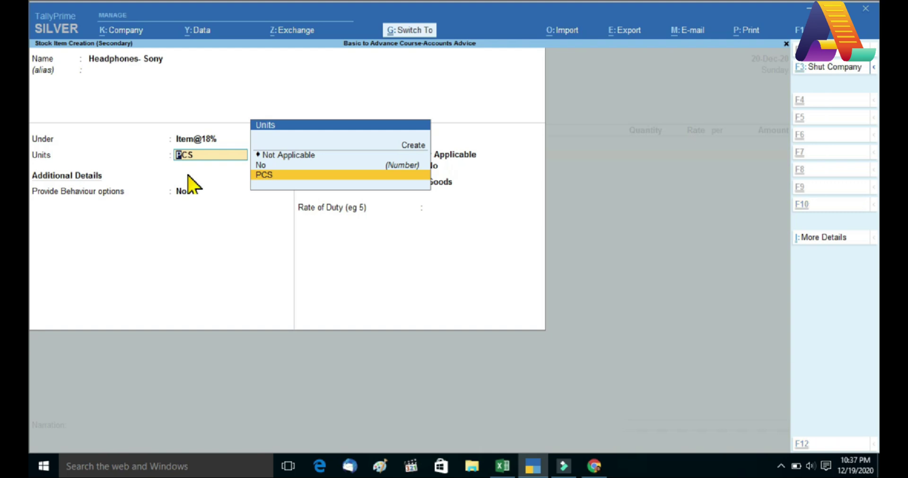
pyautogui.hotkey('ctrl', 'Return')
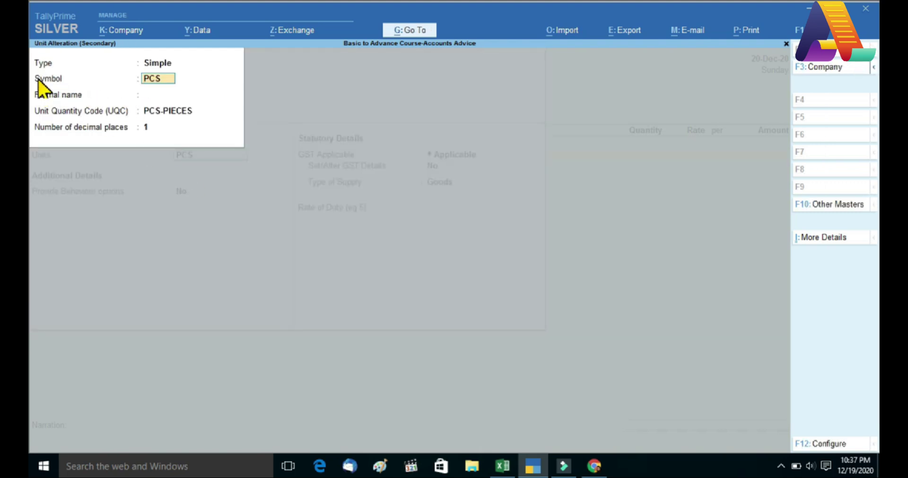
pyautogui.press('Escape')
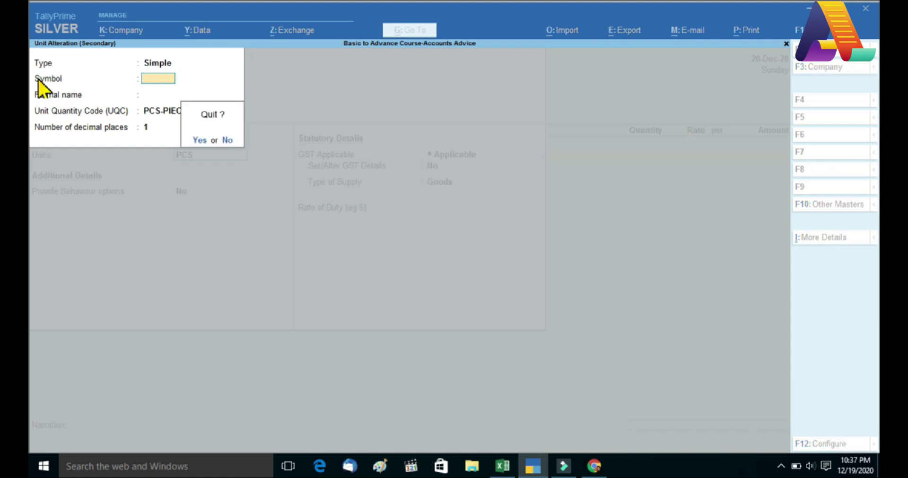
pyautogui.press('y')
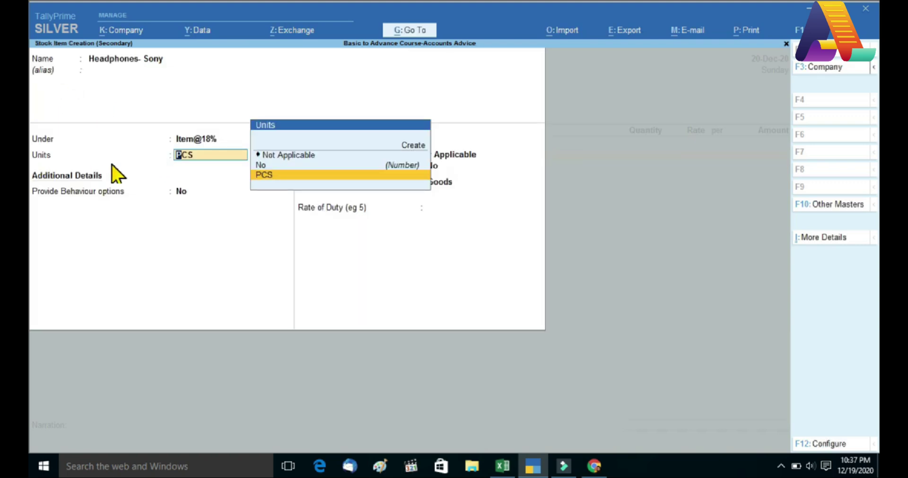
pyautogui.press('alt')
pyautogui.hotkey('alt', 'c')
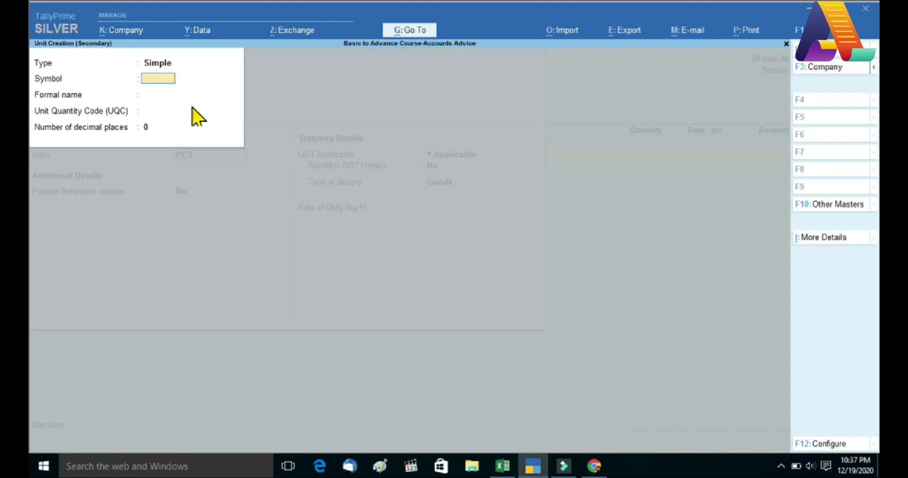
pyautogui.press('Escape')
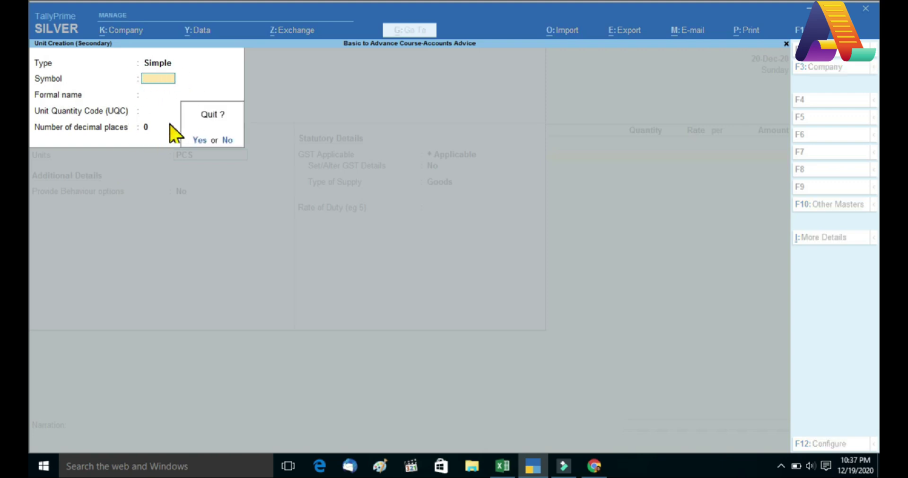
pyautogui.press('y')
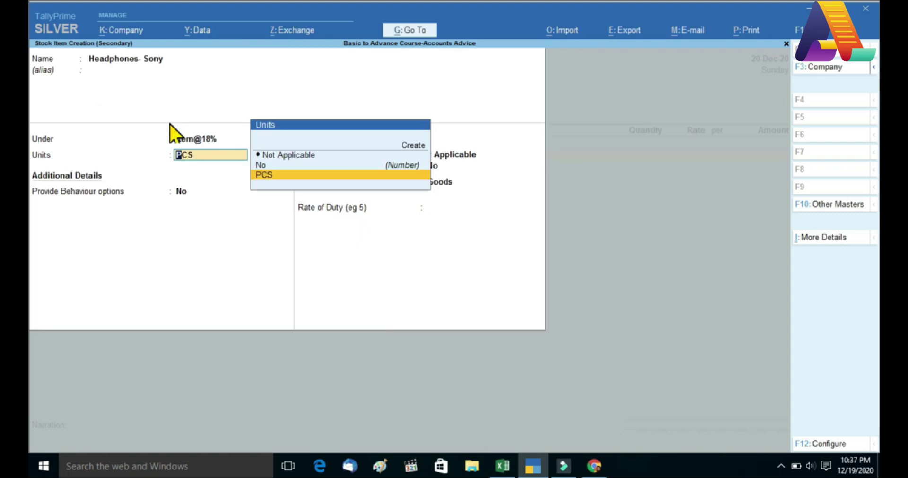
# Step: Give the PCS unit the formal name Pieces, keep PCS-PIECES and 1 decimal place, save it, and use it for the item
pyautogui.press('ctrl')
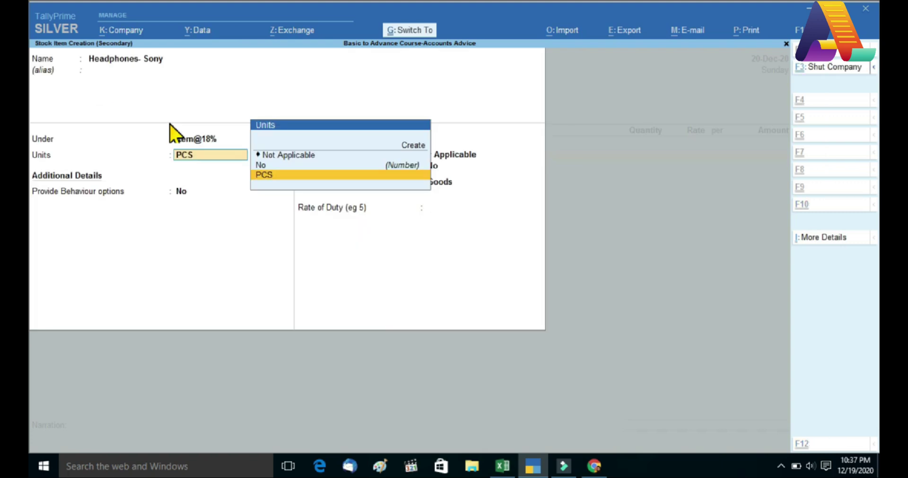
pyautogui.hotkey('ctrl', 'Return')
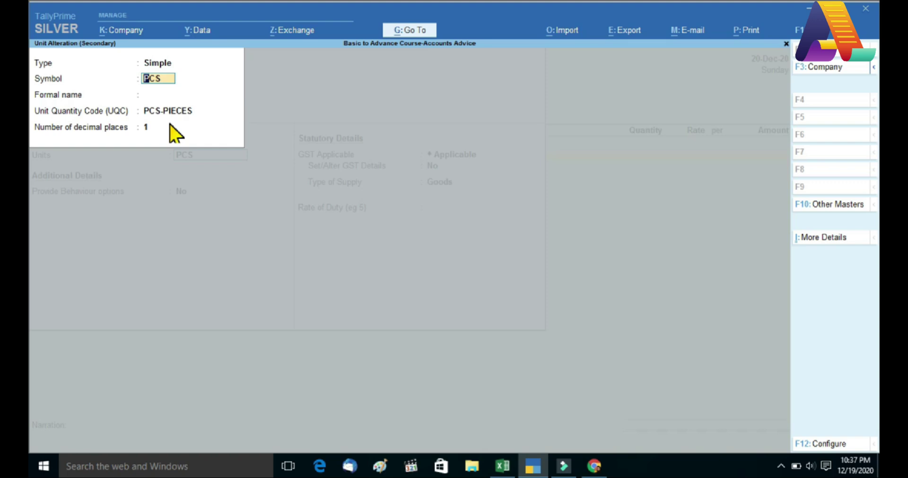
pyautogui.press('Return')
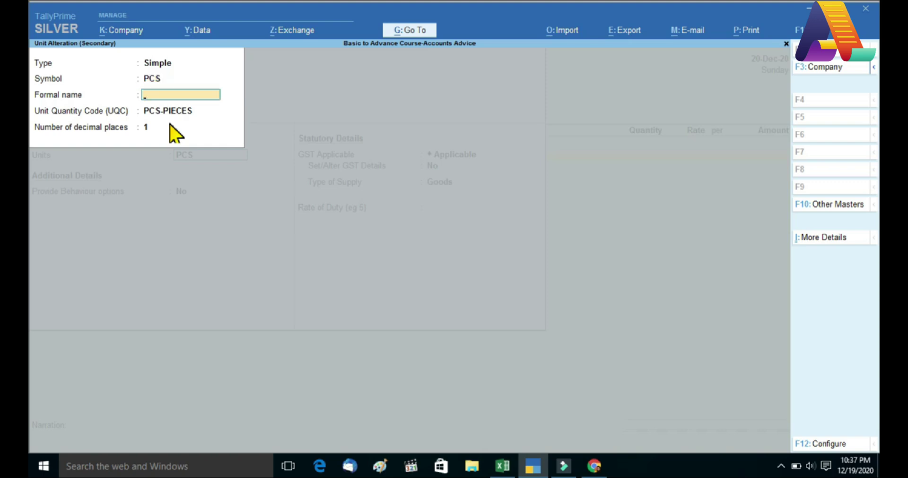
pyautogui.write('Pieces')
pyautogui.press('Return')
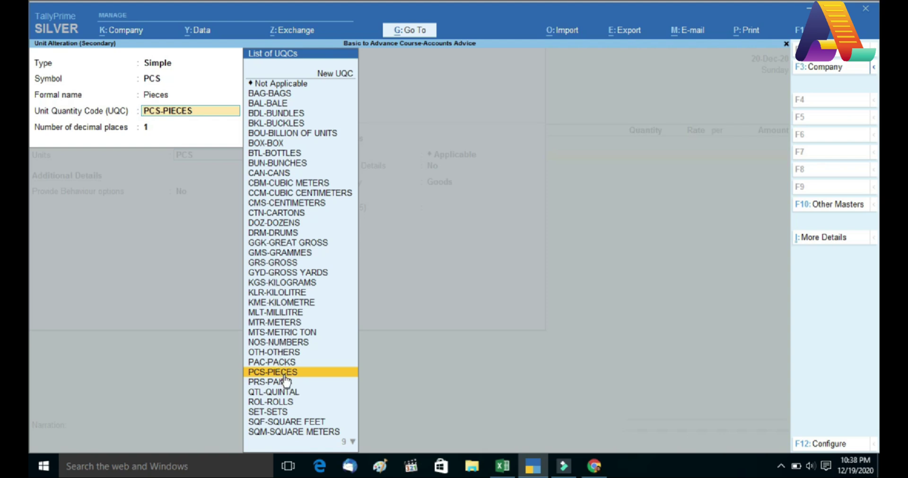
pyautogui.press('Return')
pyautogui.write('0')
pyautogui.press('BackSpace')
pyautogui.press('Return')
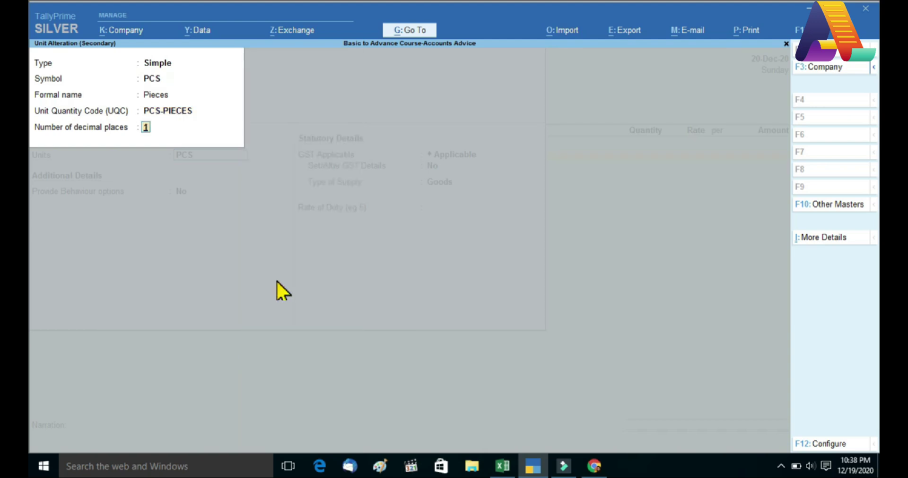
pyautogui.press('Return')
pyautogui.press('Return')
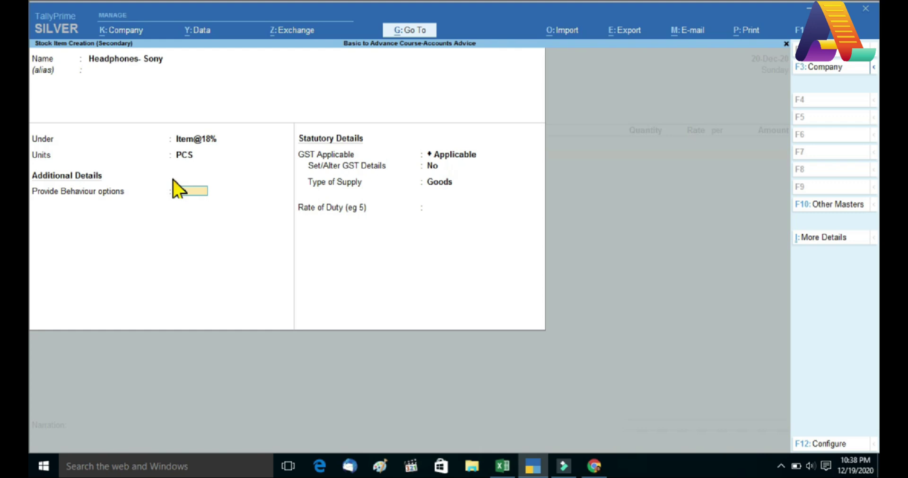
# Step: Keep behaviour options at No and GST Applicable, and set Set/Alter GST Details to Yes for Headphones- Sony
pyautogui.press('Return')
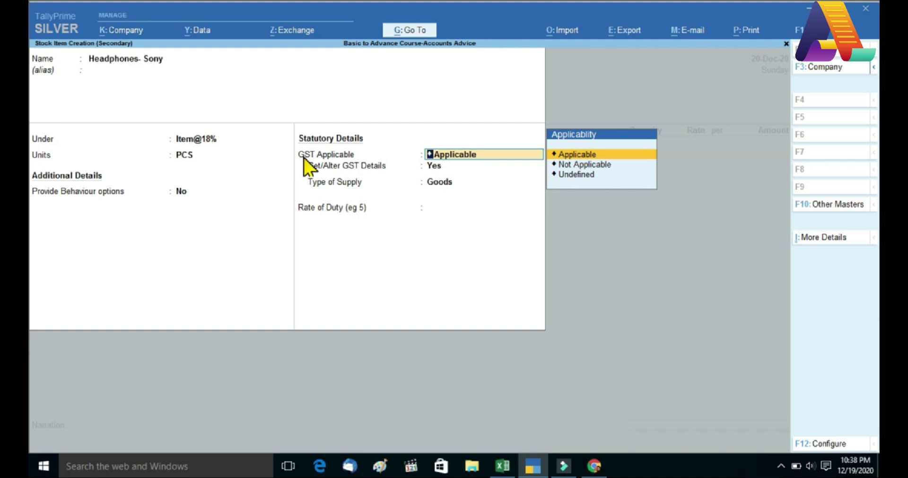
pyautogui.press('Return')
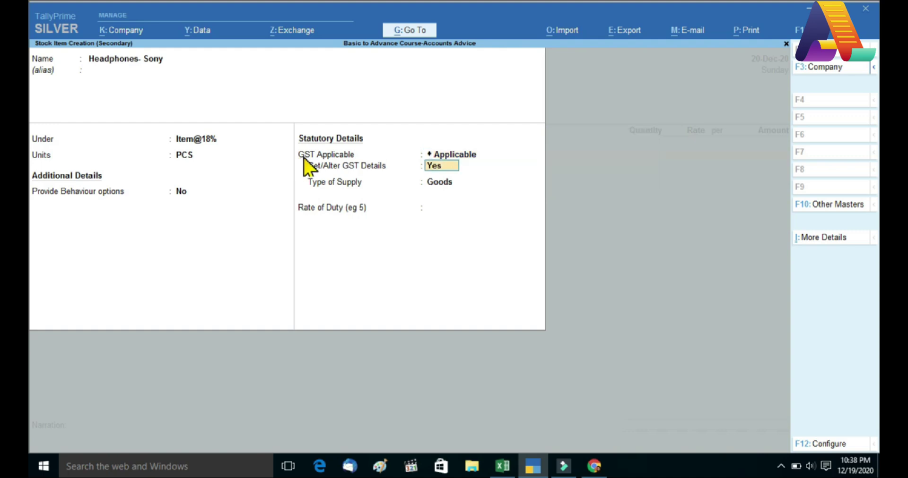
pyautogui.write('y')
pyautogui.press('Return')
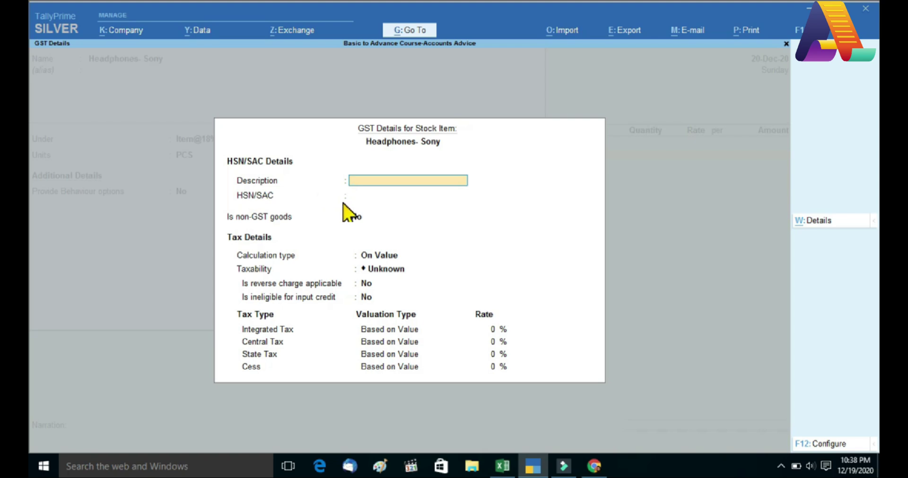
# Step: Copy the headphones' HSN code 85183000 from the Excel invoice into HSN/SAC in the stock item's GST details, leaving the description blank
pyautogui.press('Return')
pyautogui.hotkey('alt', 'Tab')
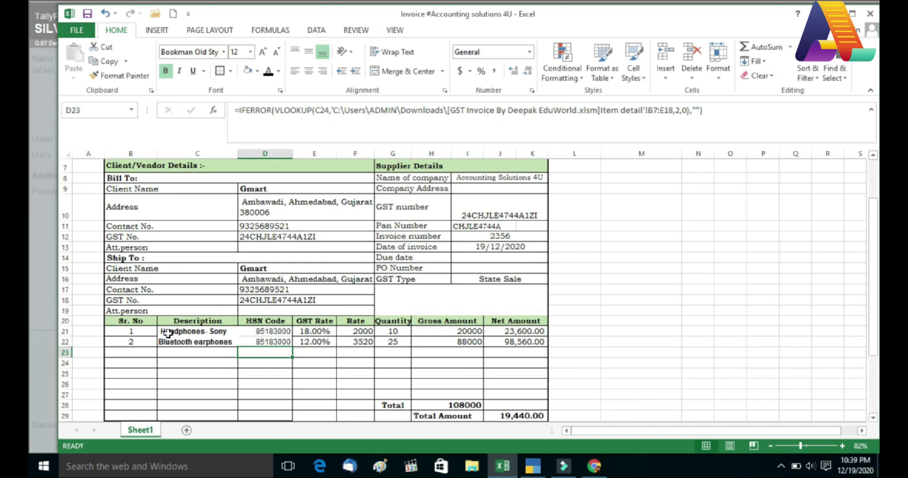
pyautogui.click(255, 331)
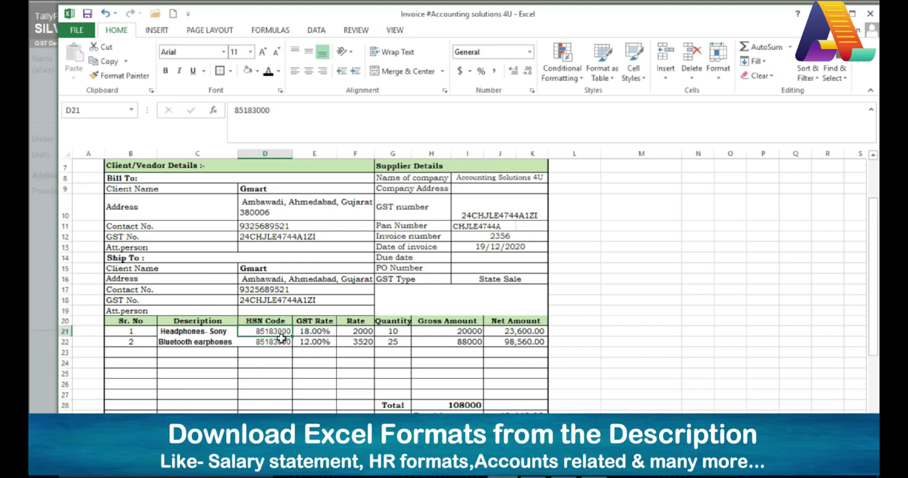
pyautogui.hotkey('ctrl', 'c')
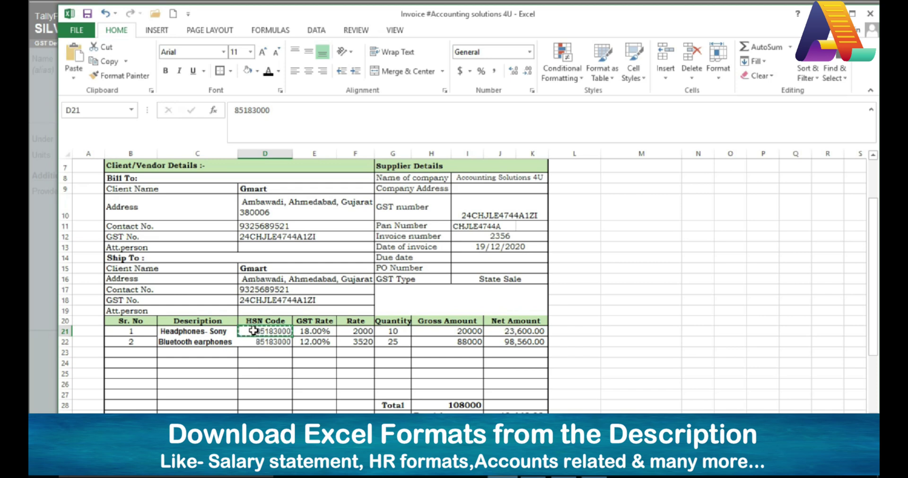
pyautogui.hotkey('alt', 'Tab')
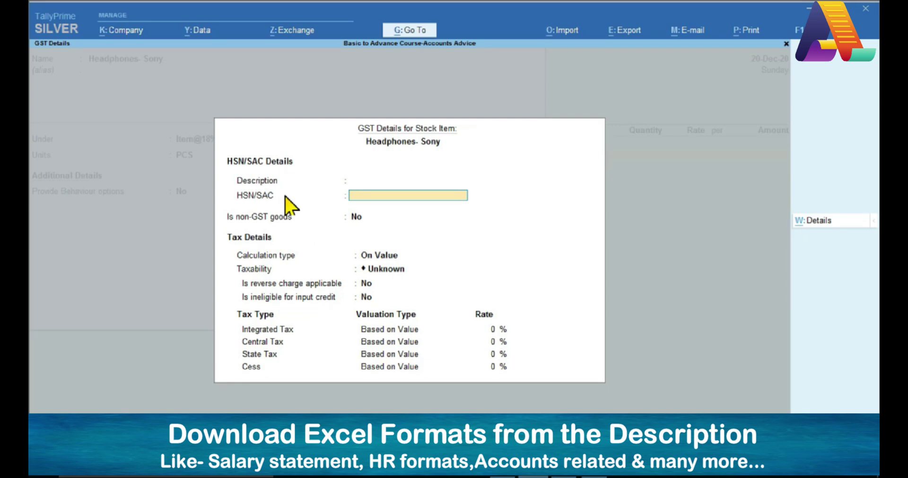
pyautogui.hotkey('ctrl', 'alt', 'v')
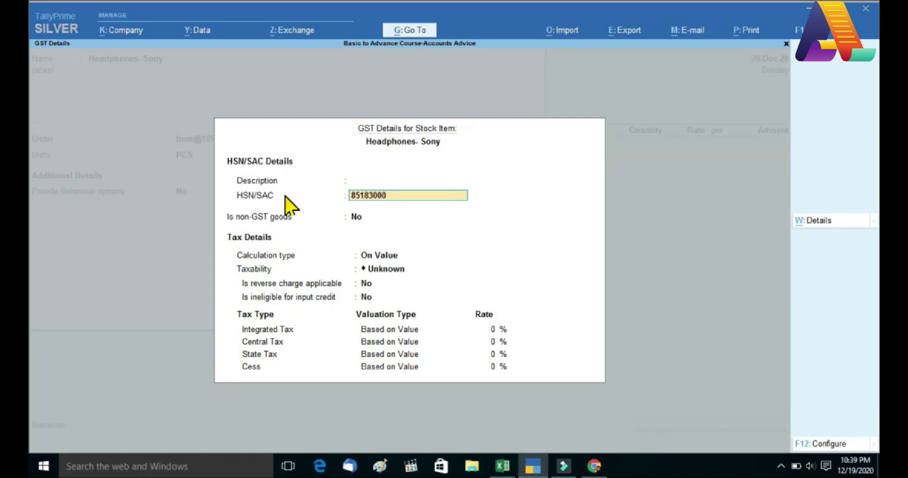
pyautogui.press('Return')
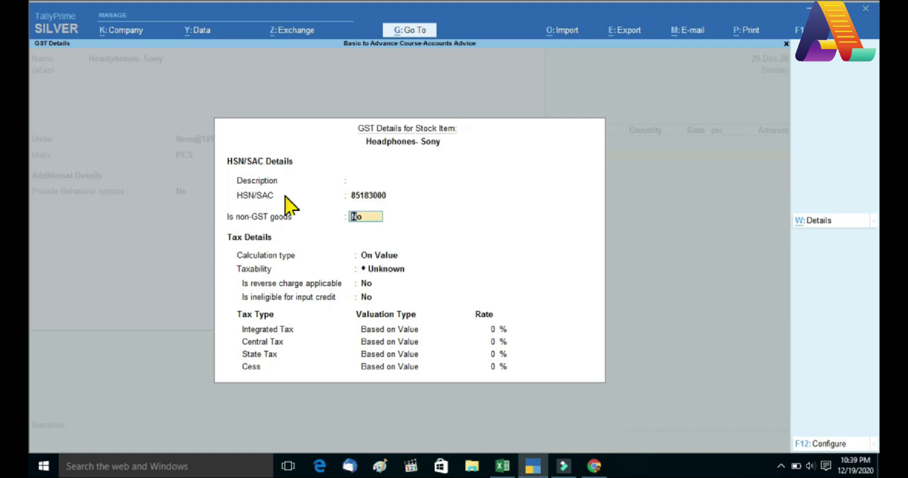
# Step: Keep non-GST goods at No and calculation On Value, set taxability to Taxable, and leave reverse charge and input credit ineligibility at No
pyautogui.press('Return')
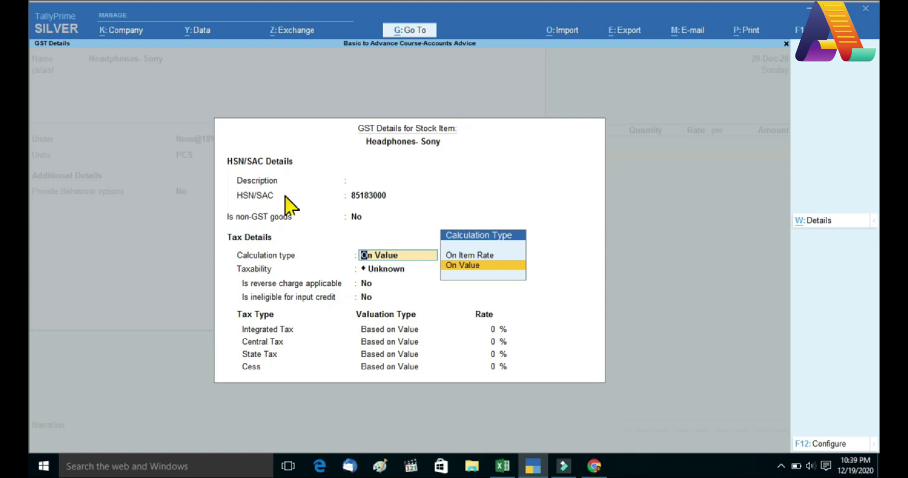
pyautogui.press('Return')
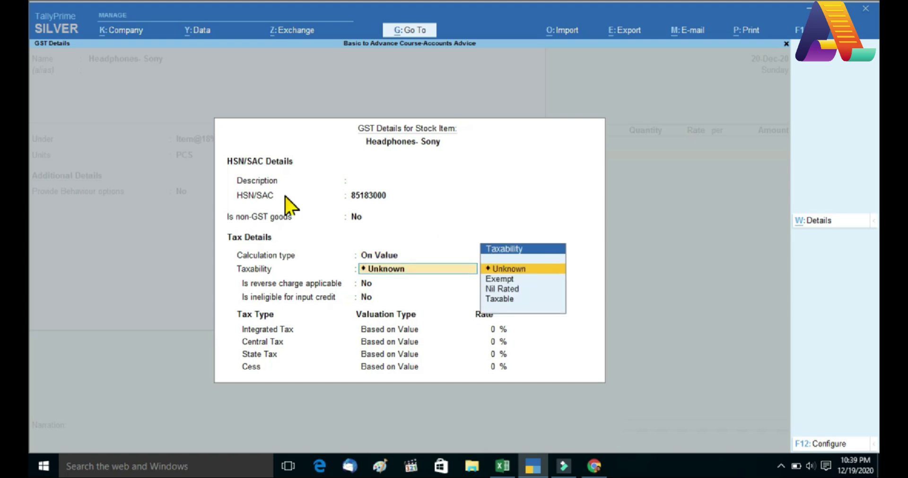
pyautogui.press('Down')
pyautogui.press('Down')
pyautogui.press('Down')
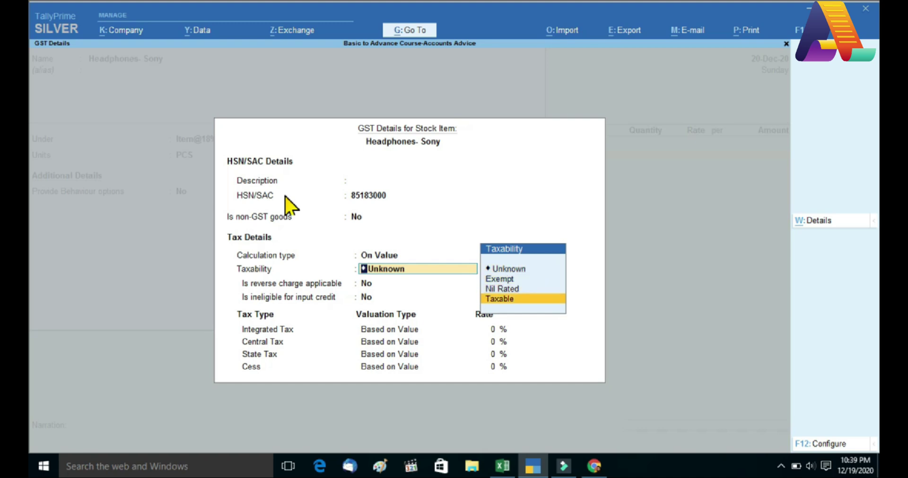
pyautogui.press('Return')
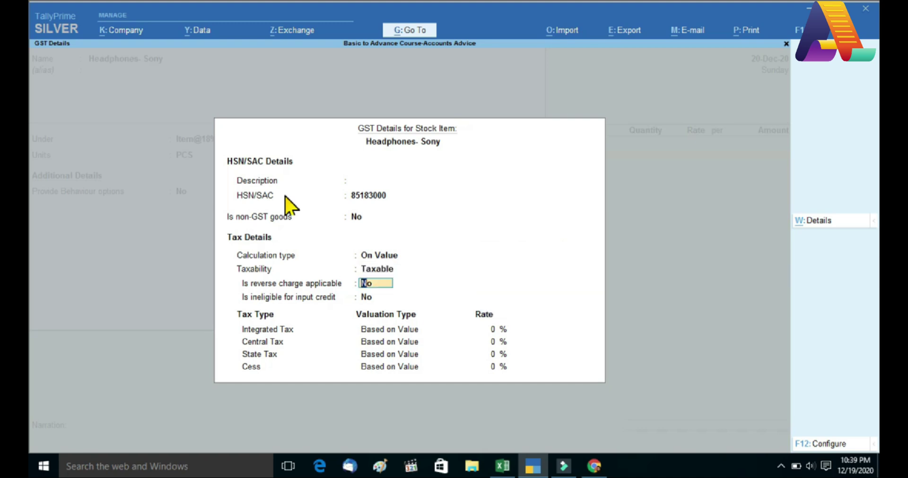
pyautogui.press('Return')
pyautogui.press('Return')
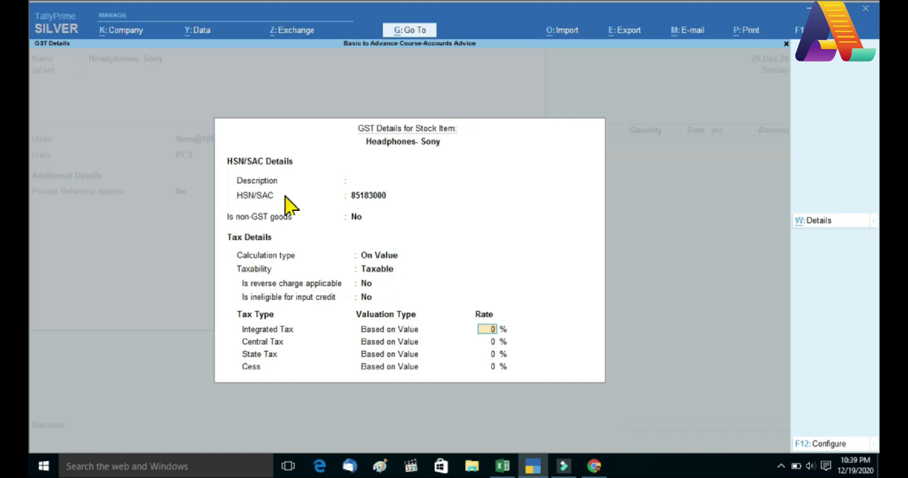
# Step: Set Integrated Tax to 18%, check the rate against the Excel invoice, and accept 9% Central Tax, 9% State Tax and 0% Cess
pyautogui.write('18')
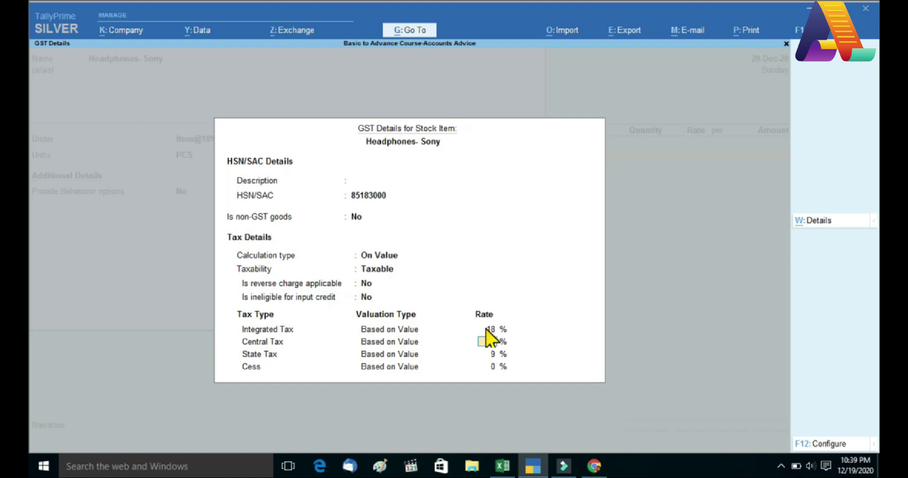
pyautogui.hotkey('alt', 'Tab')
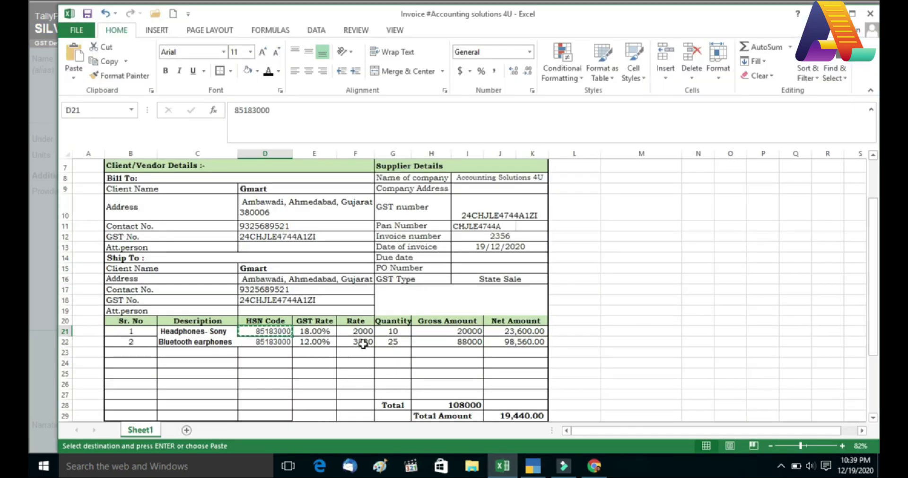
pyautogui.click(315, 332)
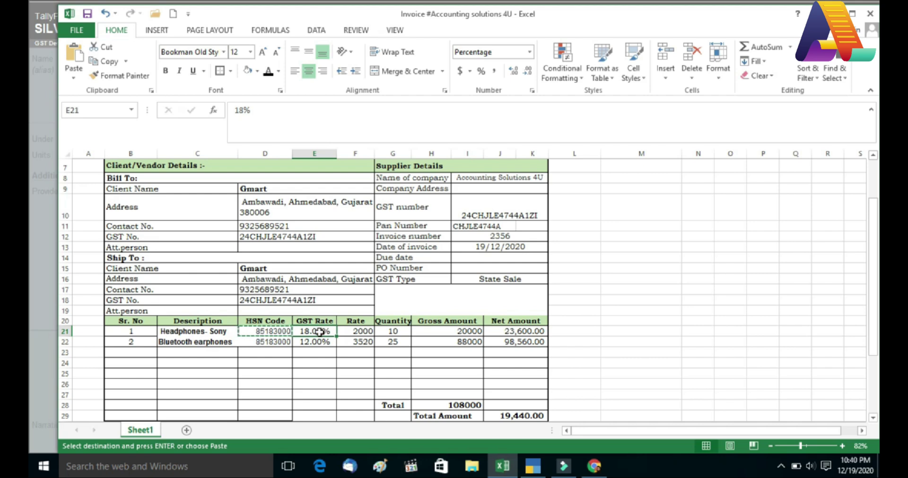
pyautogui.hotkey('alt', 'Tab')
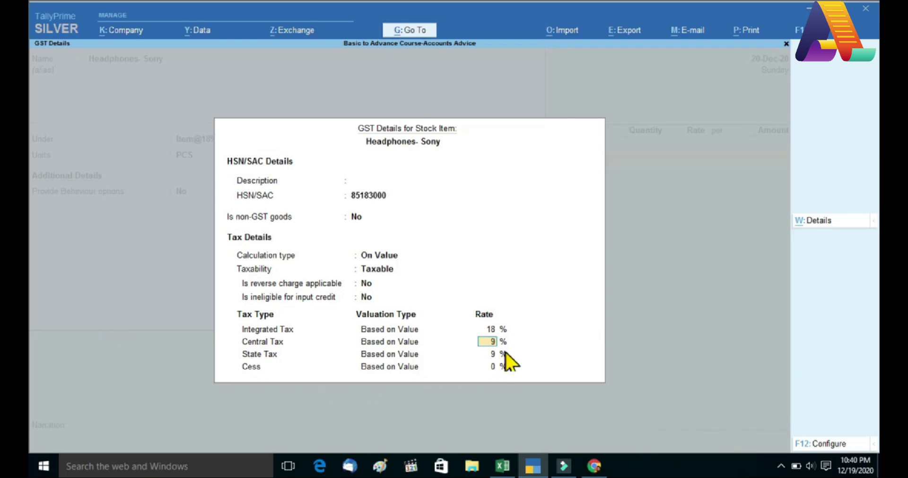
pyautogui.press('Return')
pyautogui.press('Return')
pyautogui.press('Return')
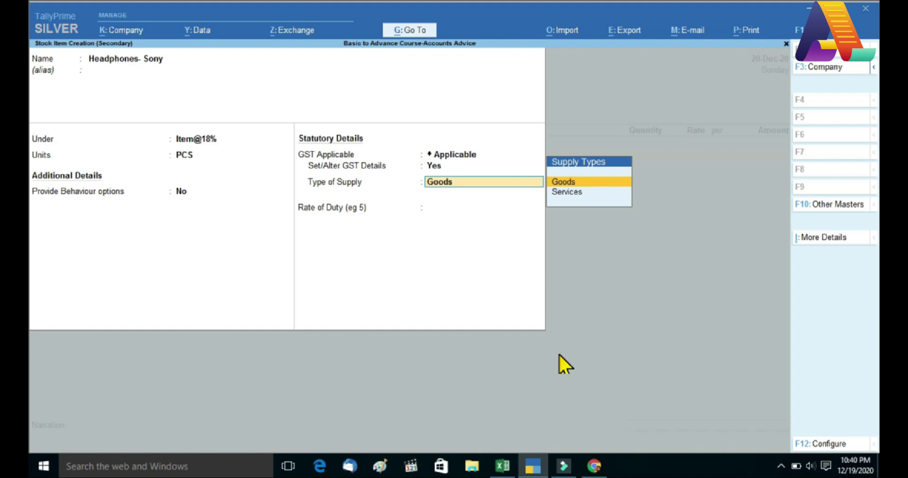
# Step: Keep the type of supply as Goods and the rate of duty at 0, and save the Headphones- Sony stock item
pyautogui.press('Return')
pyautogui.press('Return')
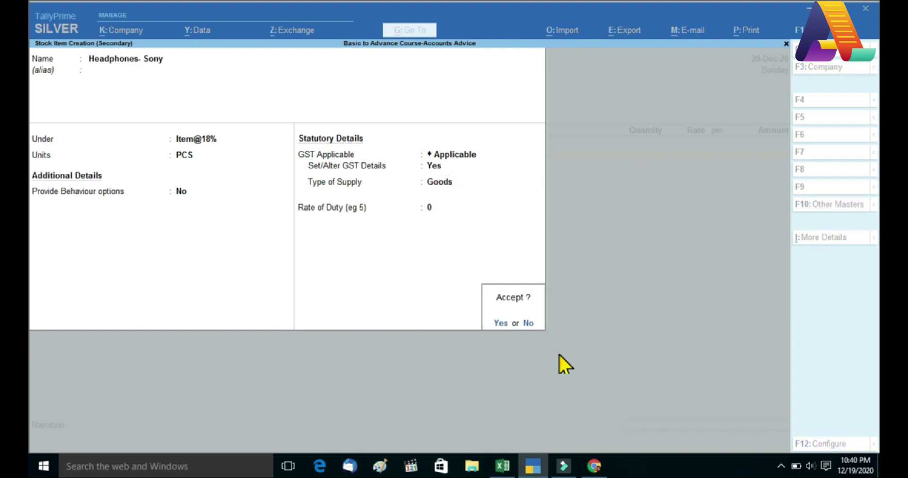
pyautogui.press('Return')
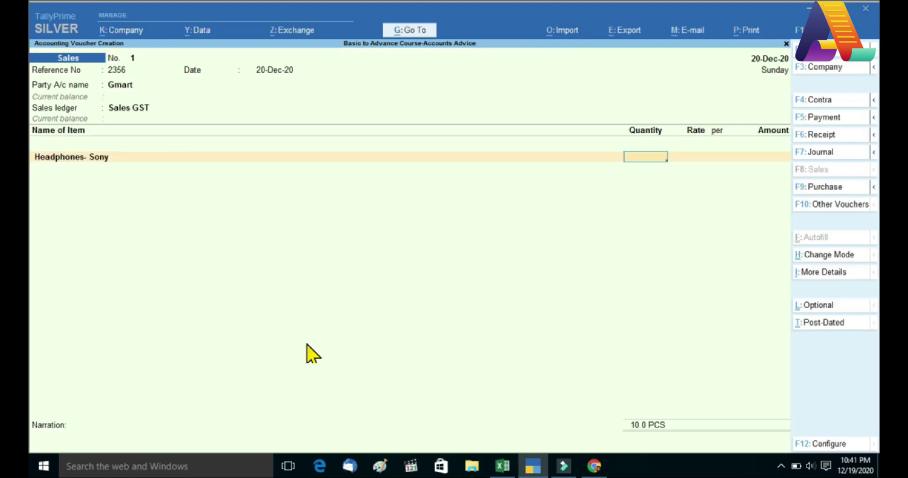
# Step: Enter a quantity of 10 PCS at a rate of 2000 per PCS for Headphones- Sony and accept the line amount
pyautogui.write('10')
pyautogui.press('Return')
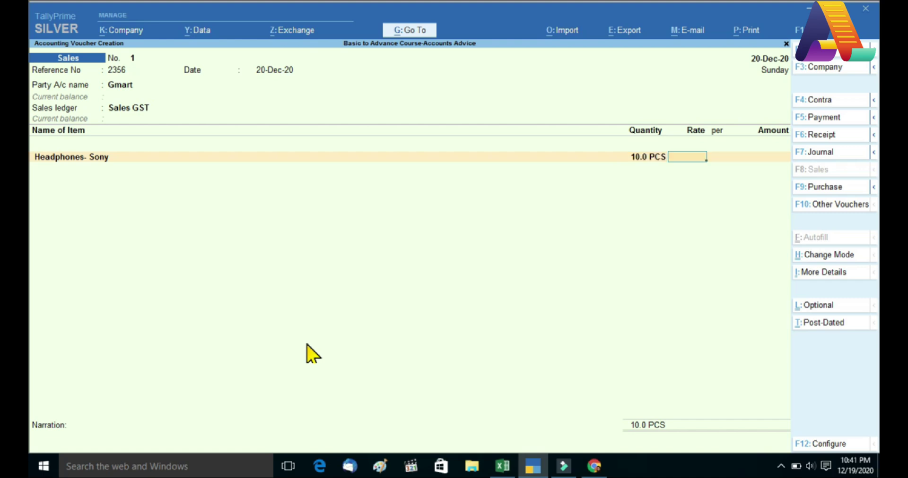
pyautogui.write('2000')
pyautogui.press('Return')
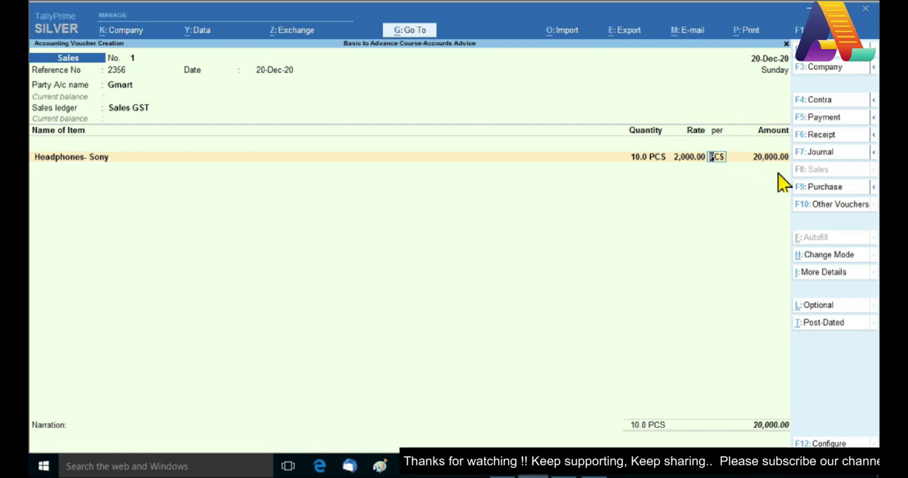
pyautogui.press('Return')
pyautogui.press('Return')
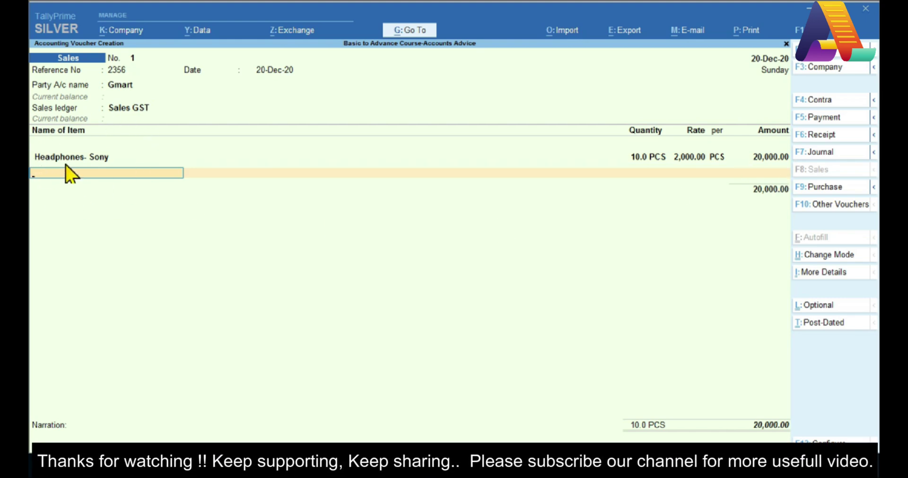
# Step: Copy the second item's description from the Excel invoice and start a new stock item named Bluetooth earphones for the next voucher line
pyautogui.hotkey('alt', 'Tab')
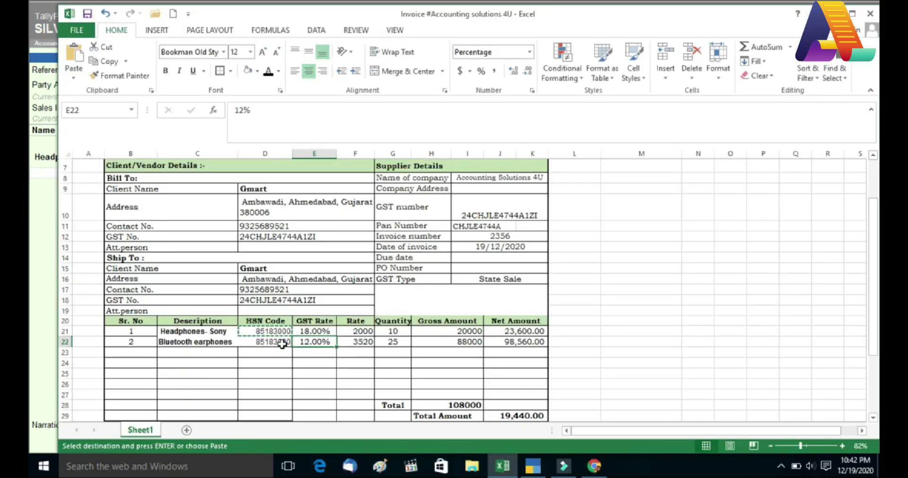
pyautogui.click(191, 347)
pyautogui.hotkey('ctrl', 'c')
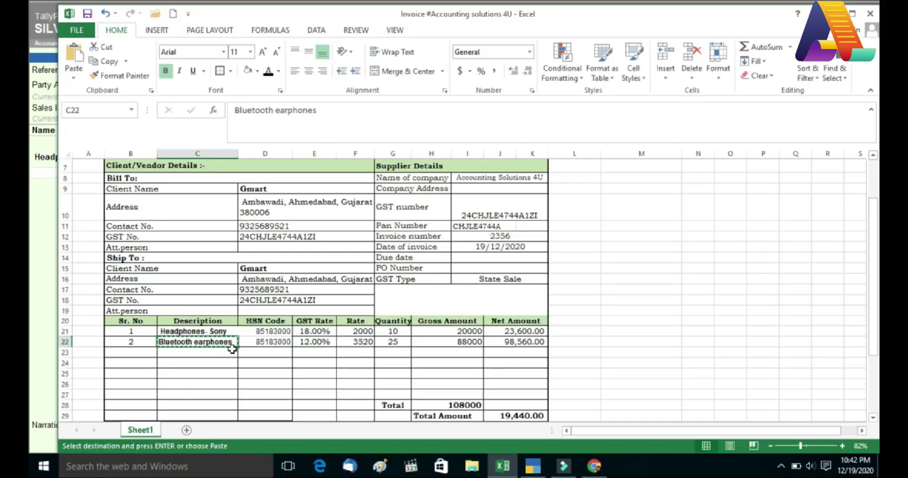
pyautogui.hotkey('alt', 'Tab')
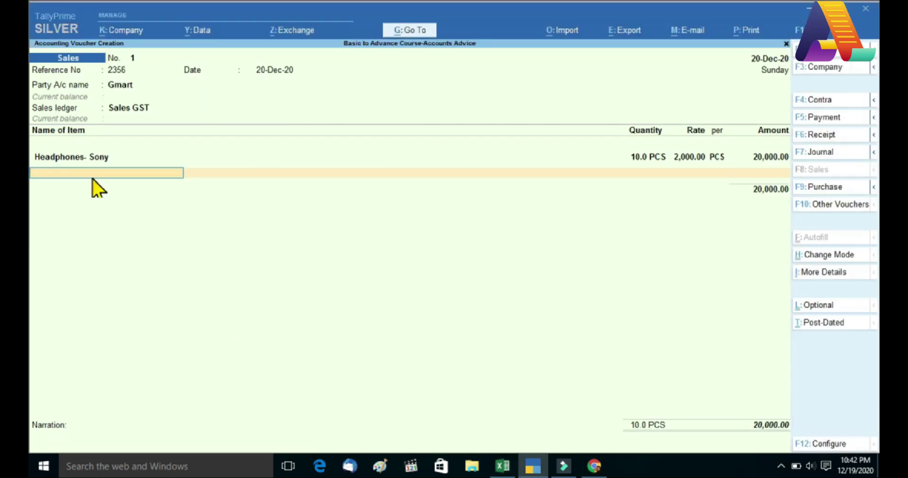
pyautogui.hotkey('ctrl', 'v')
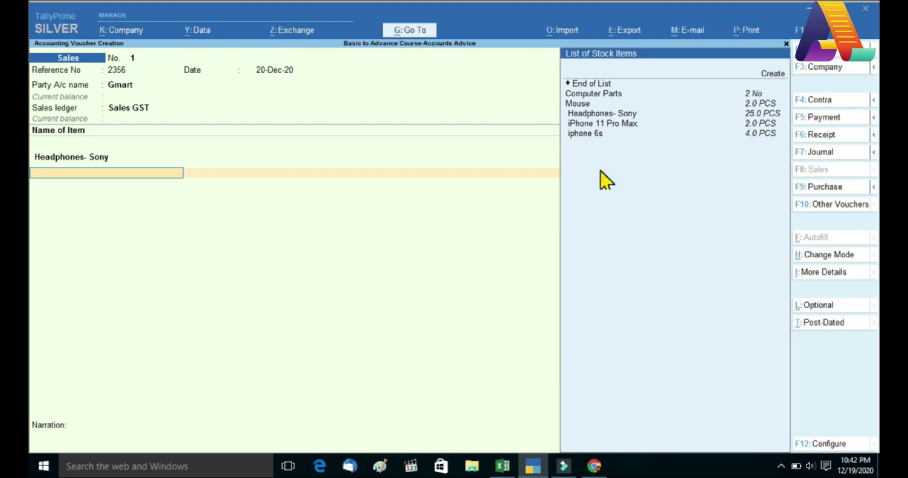
pyautogui.hotkey('alt', 'c')
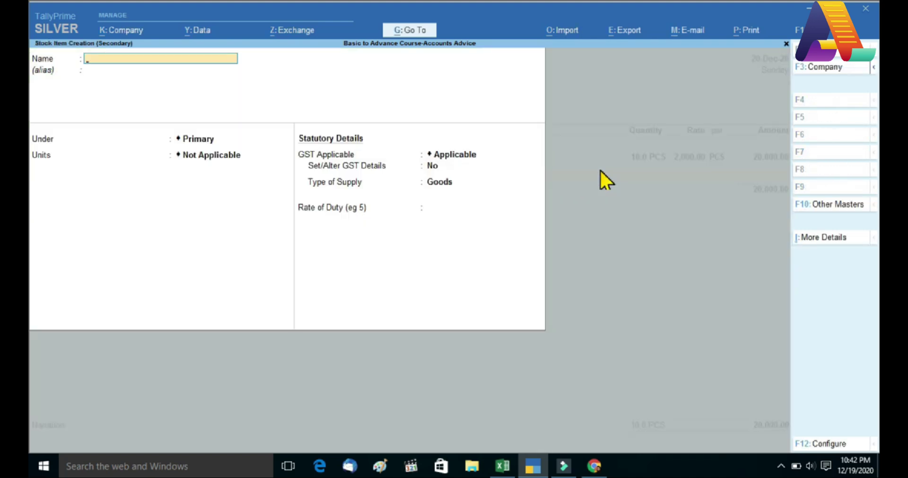
pyautogui.press('ctrl')
pyautogui.write('Bluetooth earphones')
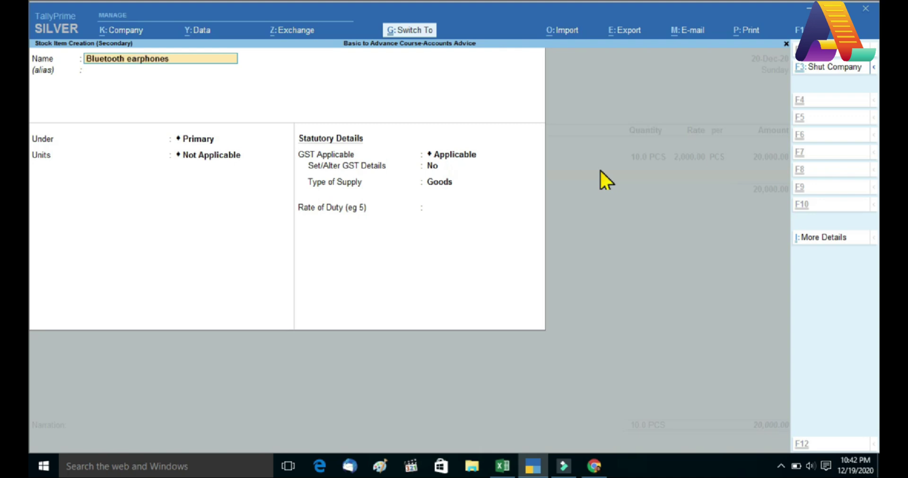
pyautogui.press('Return')
pyautogui.press('Return')
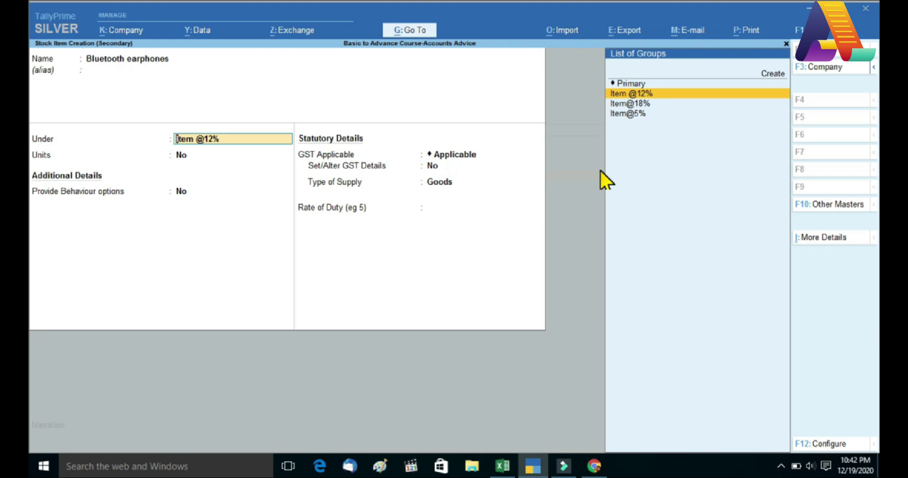
pyautogui.hotkey('ctrl', 'Return')
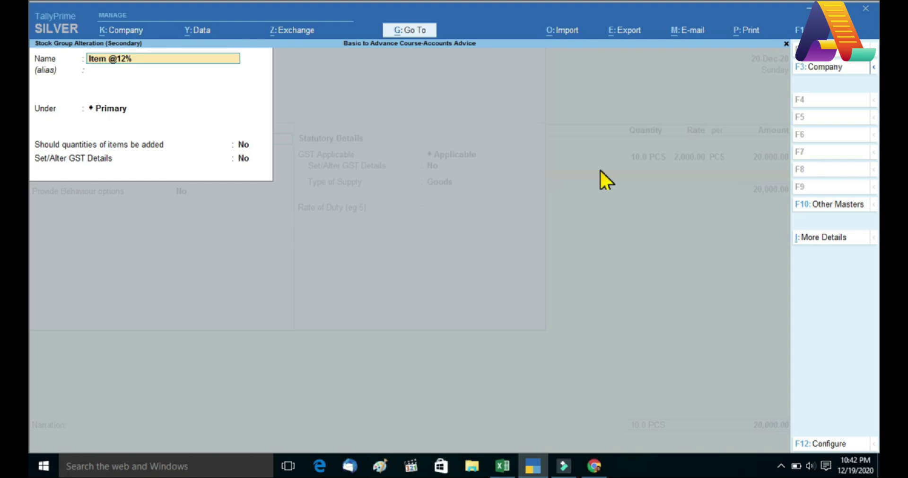
pyautogui.press('Return')
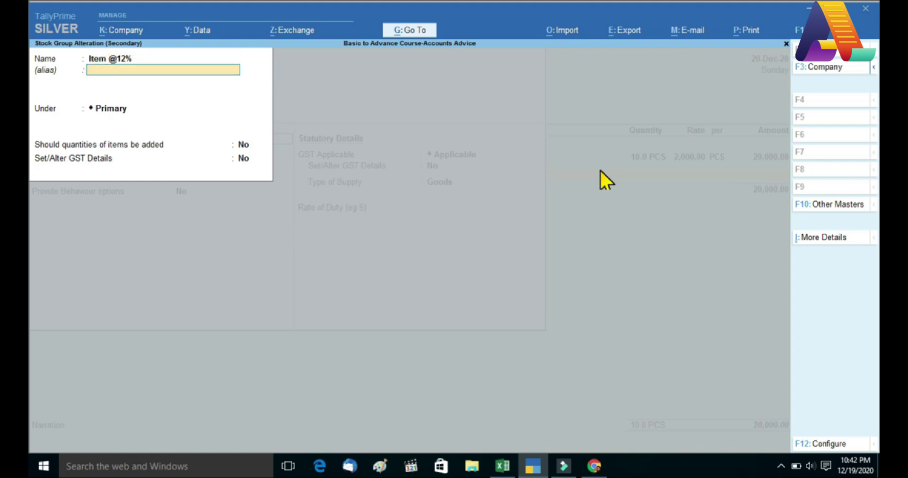
pyautogui.press('Return')
pyautogui.press('Return')
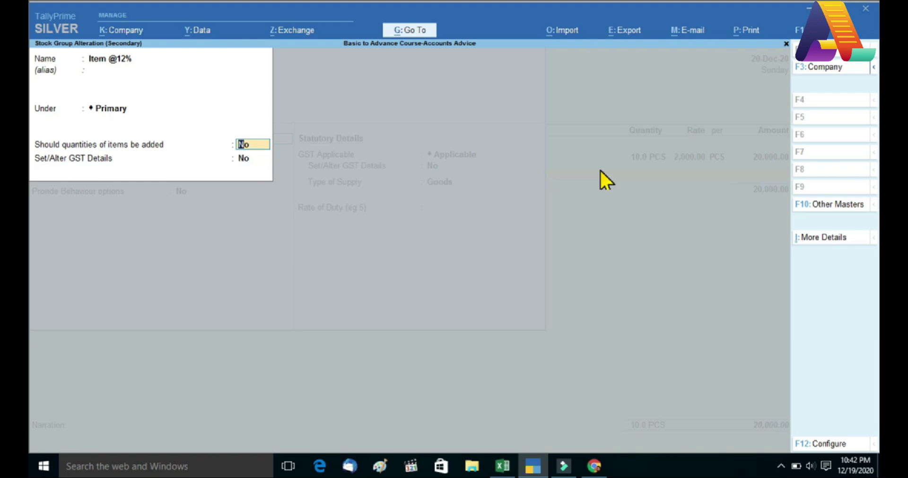
pyautogui.hotkey('ctrl', 'a')
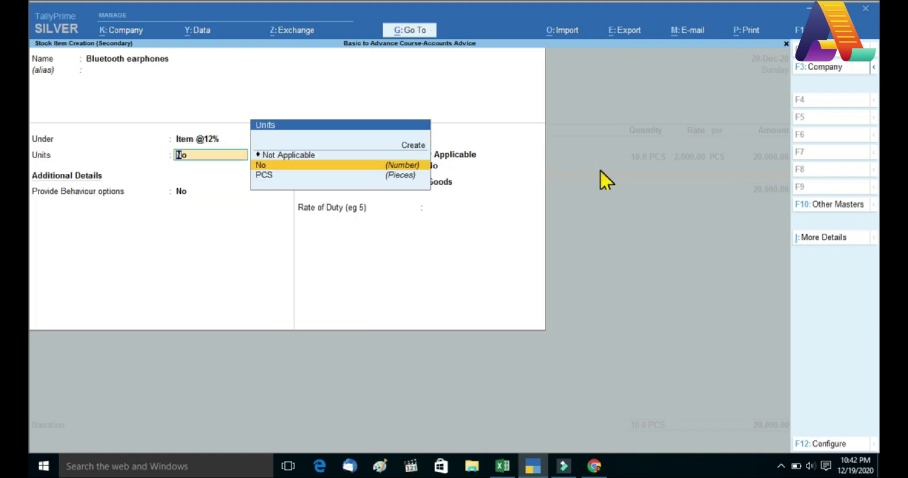
# Step: Set the Bluetooth earphones' unit to PCS, keeping behaviour options at No and GST as Applicable
pyautogui.press('Down')
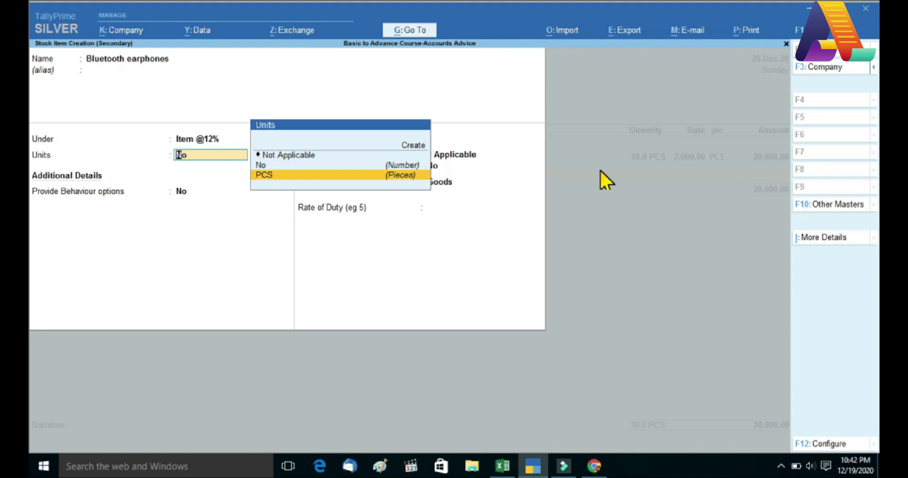
pyautogui.press('Return')
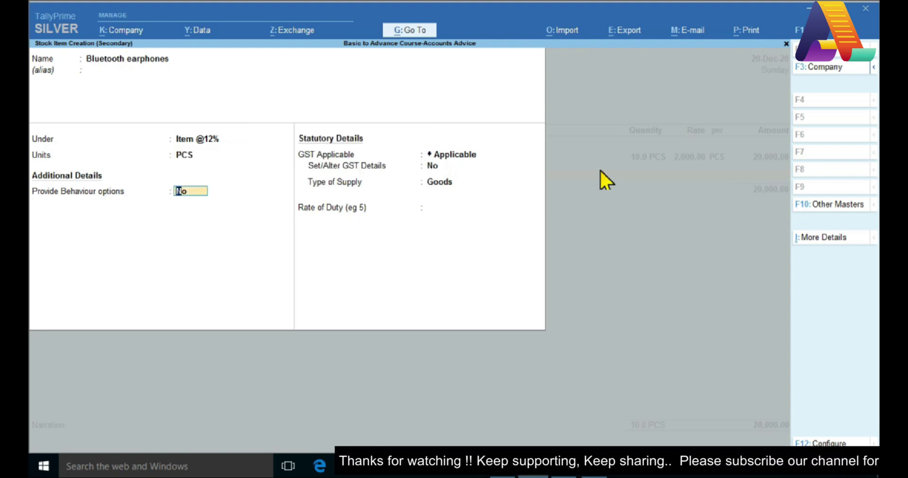
pyautogui.press('Return')
pyautogui.press('Return')
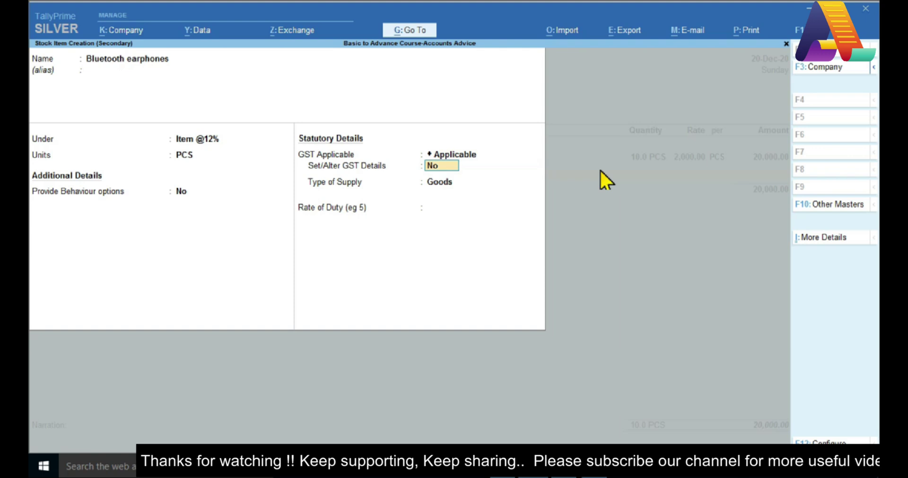
# Step: Enable Set/Alter GST Details for Bluetooth earphones and fill in HSN/SAC 85183000 copied from the item's row in the Excel invoice
pyautogui.write('y')
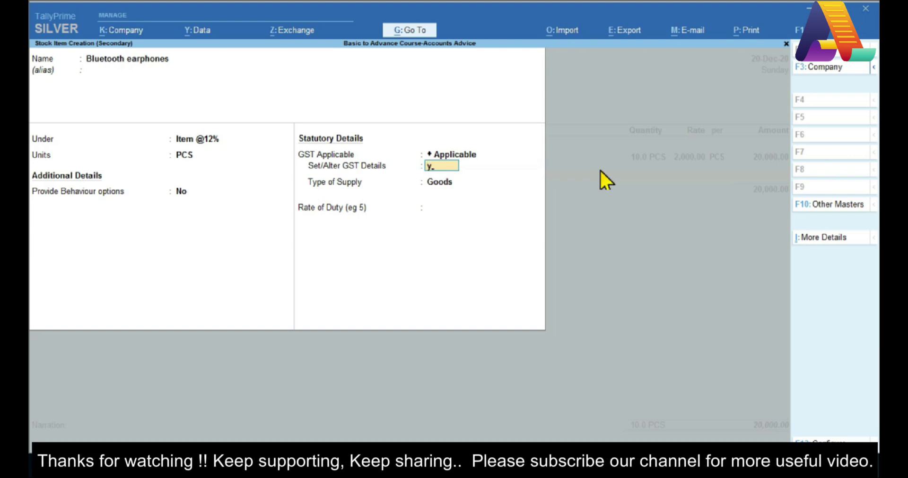
pyautogui.press('Return')
pyautogui.press('Return')
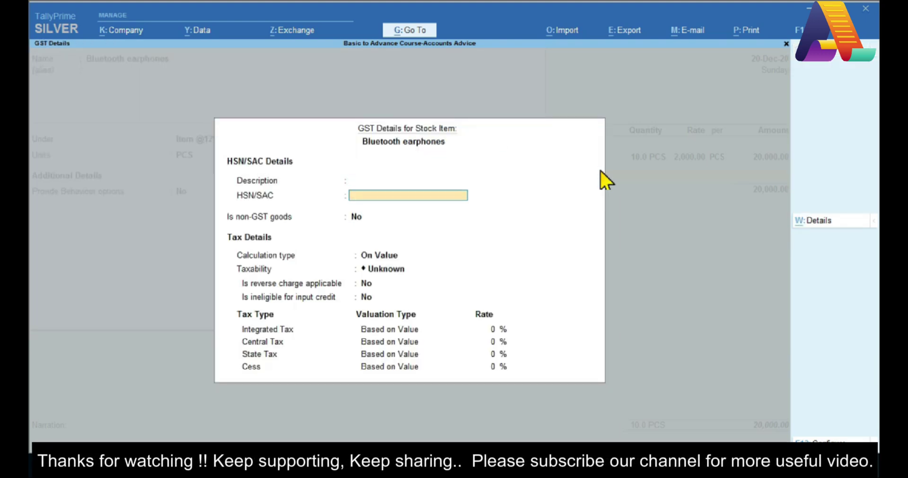
pyautogui.hotkey('alt', 'Tab')
pyautogui.click(256, 341)
pyautogui.hotkey('ctrl', 'c')
pyautogui.hotkey('alt', 'Tab')
pyautogui.hotkey('ctrl', 'alt', 'v')
pyautogui.press('Return')
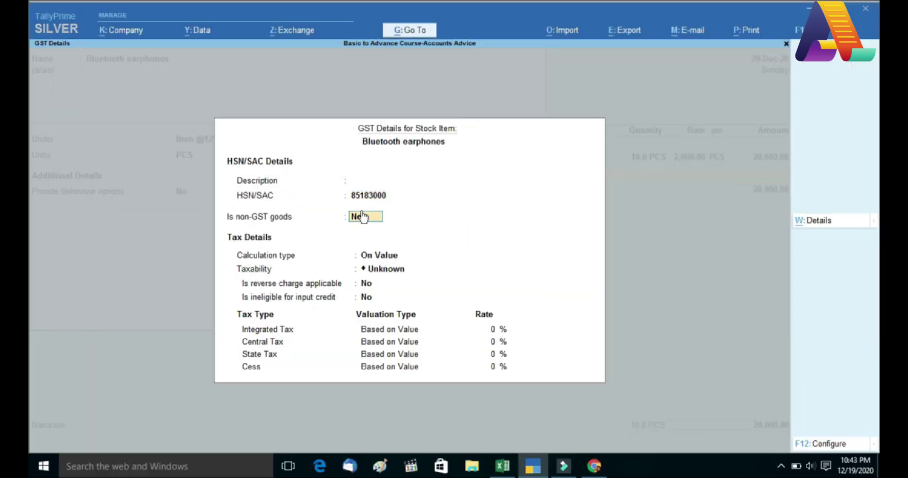
# Step: Set the item's taxability to Taxable, keeping non-GST goods, reverse charge and ineligible input credit at No and calculation type On Value
pyautogui.press('Return')
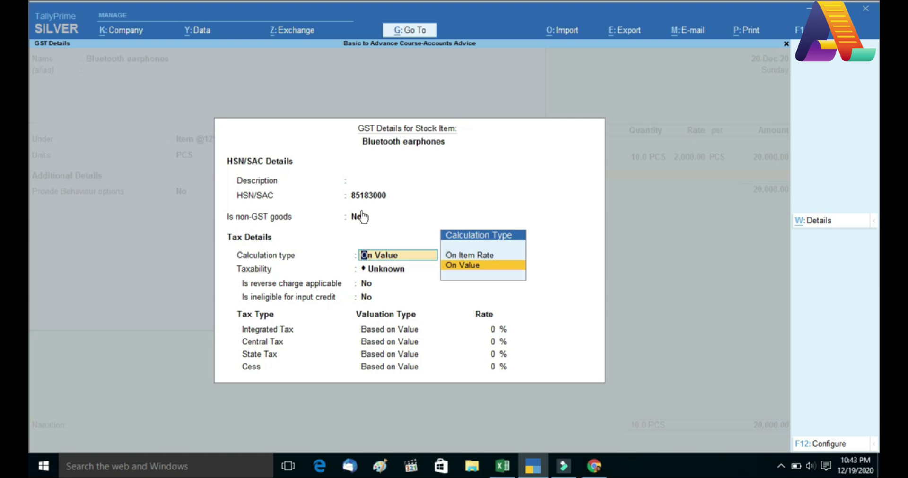
pyautogui.press('Return')
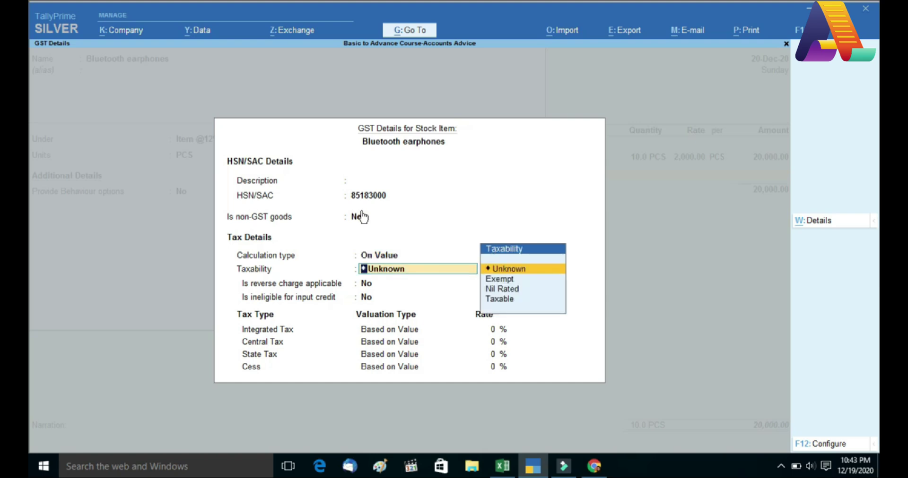
pyautogui.press('Down')
pyautogui.press('Down')
pyautogui.press('Down')
pyautogui.press('Return')
pyautogui.press('Return')
pyautogui.press('Return')
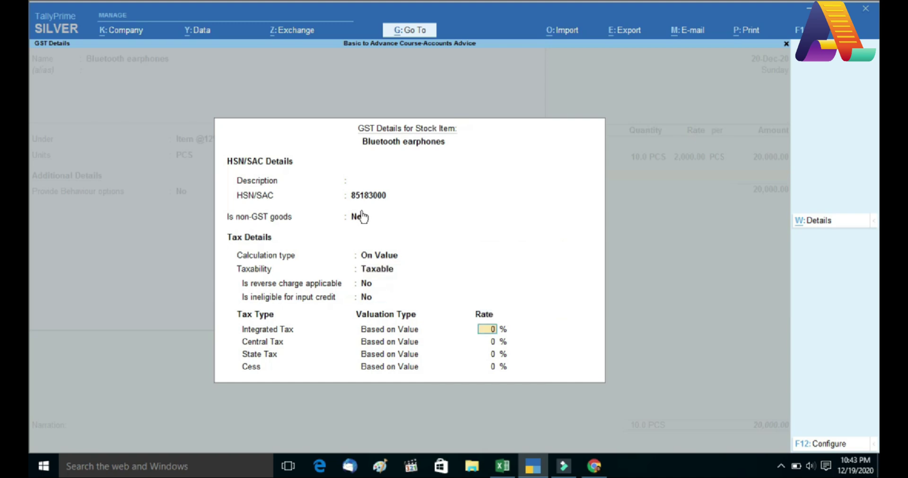
# Step: Set the Integrated Tax rate to 12 % and accept the GST details of Bluetooth earphones
pyautogui.write('12')
pyautogui.press('Return')
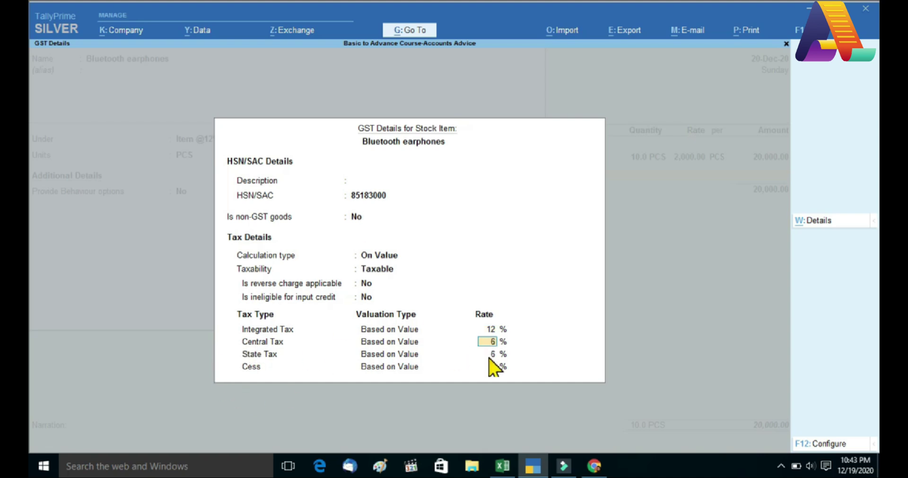
pyautogui.press('Return')
pyautogui.press('Return')
pyautogui.press('Return')
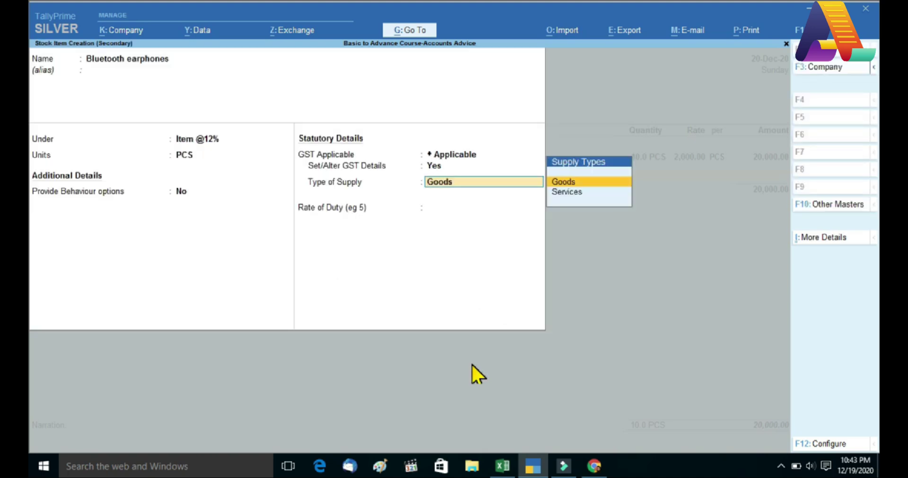
# Step: Keep Goods as the type of supply, leave the rate of duty blank and save the stock item
pyautogui.press('Return')
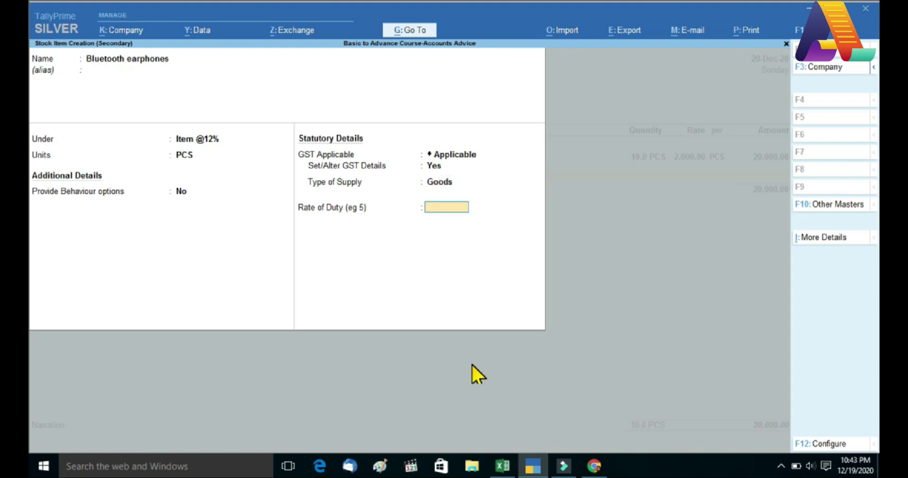
pyautogui.press('Return')
pyautogui.press('Return')
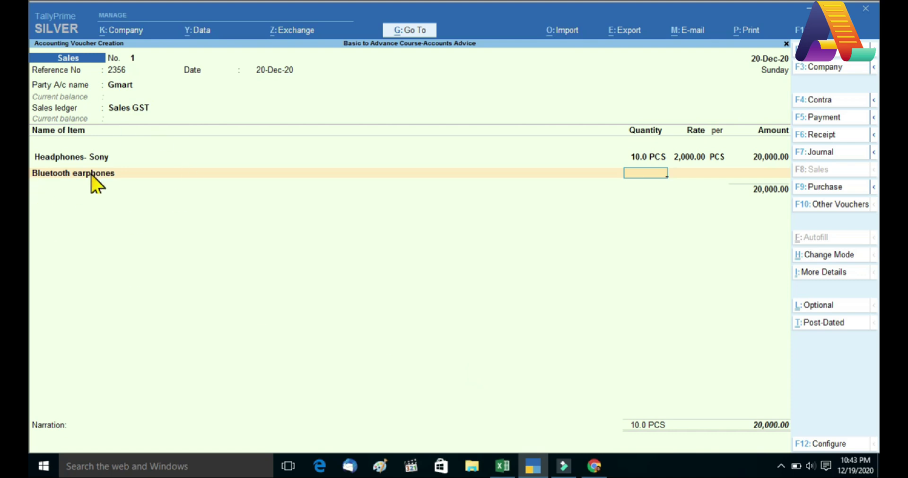
# Step: Look up the second item's quantity and rate in the Excel invoice and enter 25 PCS at 3520 for Bluetooth earphones
pyautogui.hotkey('alt', 'Tab')
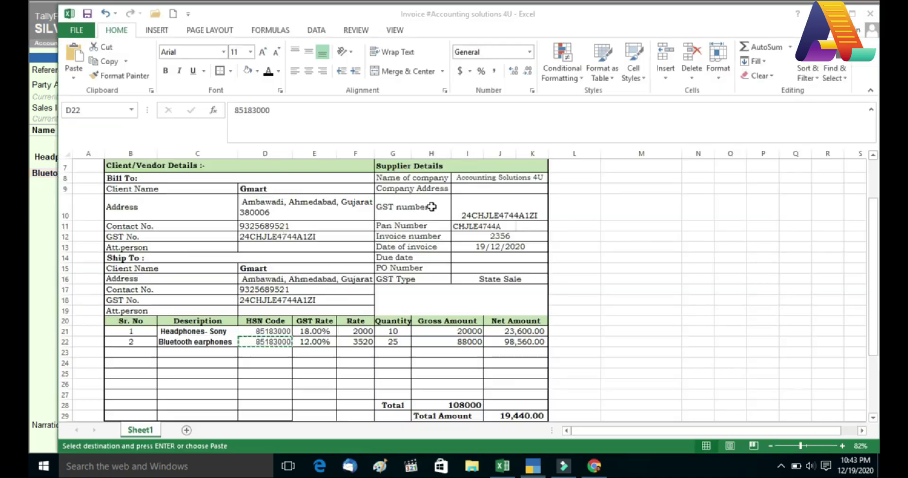
pyautogui.click(391, 348)
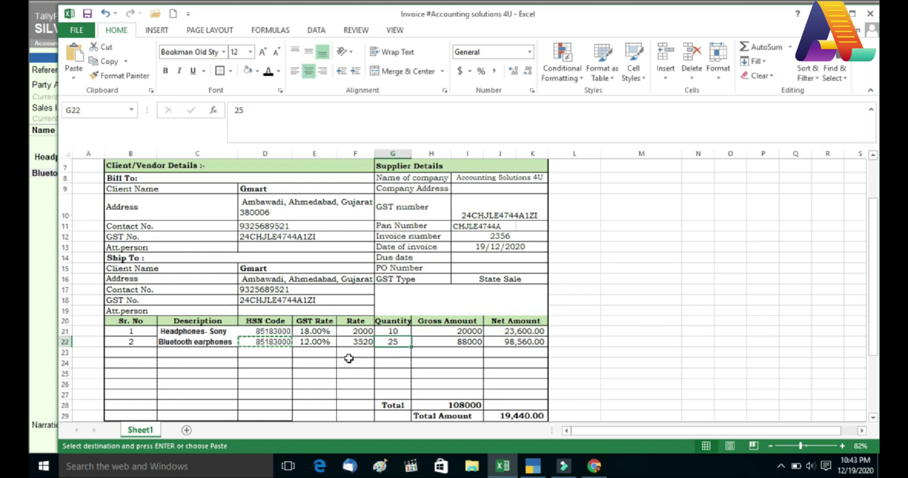
pyautogui.click(346, 345)
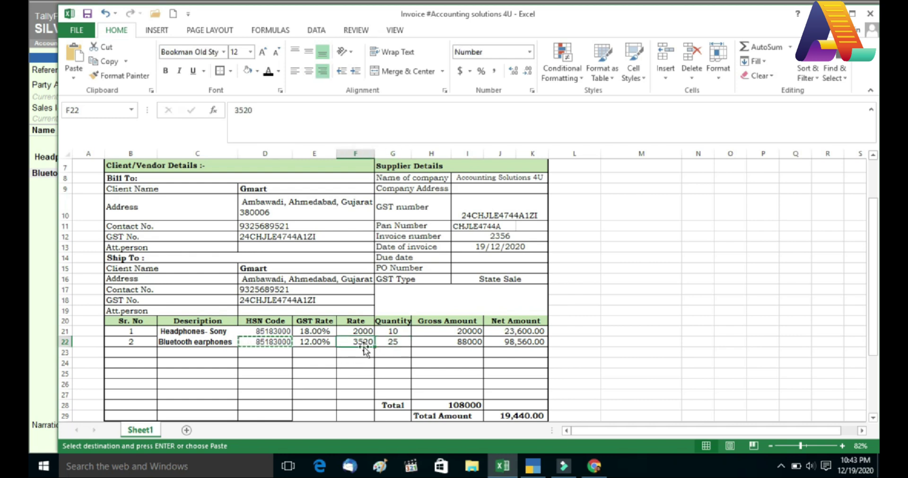
pyautogui.hotkey('alt', 'Tab')
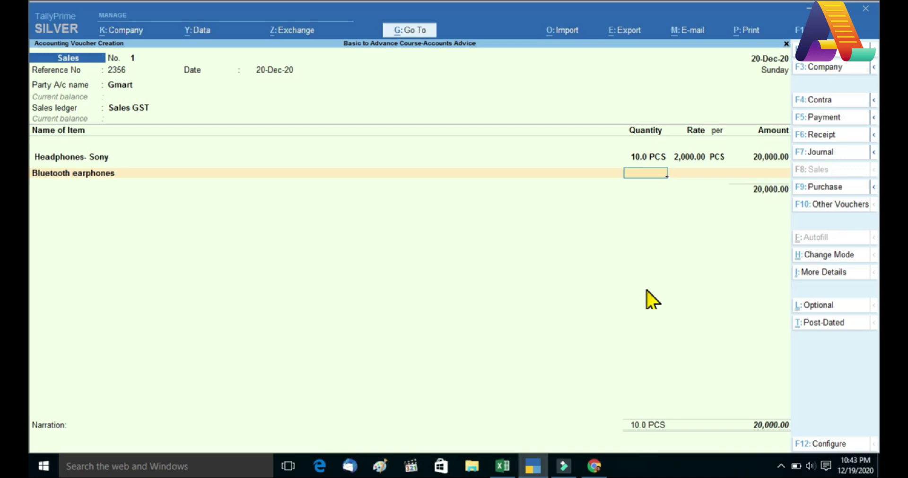
pyautogui.write('25')
pyautogui.press('Return')
pyautogui.write('3520')
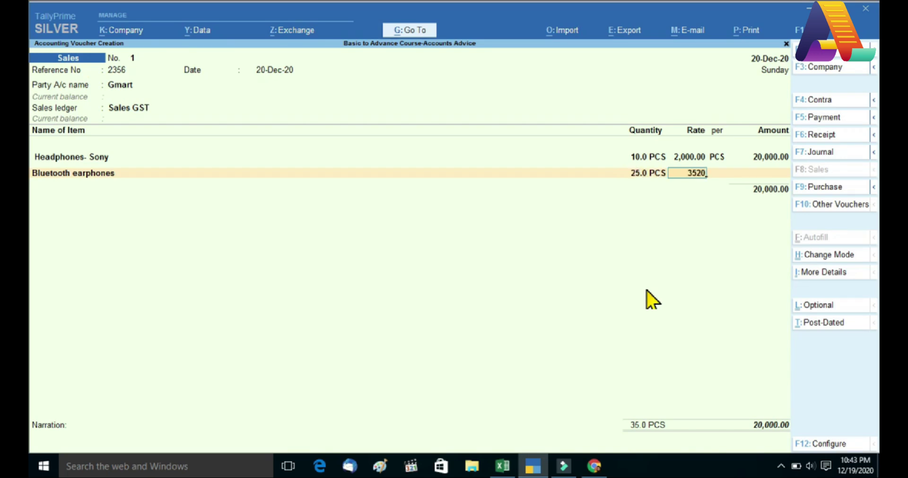
pyautogui.press('Return')
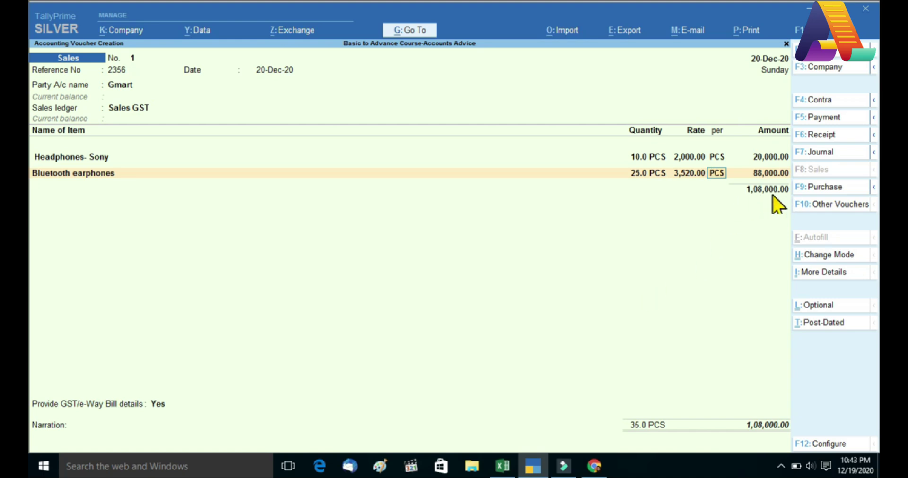
# Step: Check the gross total in the Excel invoice, then accept the Bluetooth earphones line and end the voucher's item list
pyautogui.hotkey('alt', 'Tab')
pyautogui.click(449, 408)
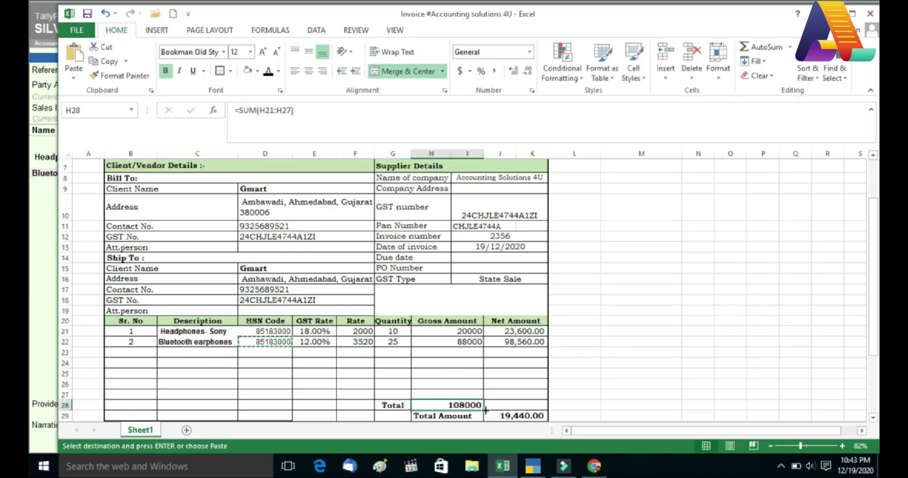
pyautogui.hotkey('alt', 'Tab')
pyautogui.press('Return')
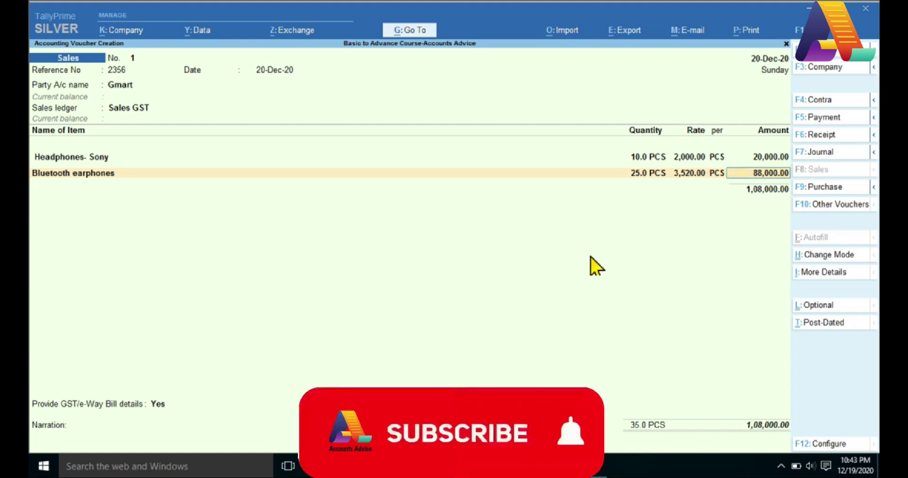
pyautogui.press('Return')
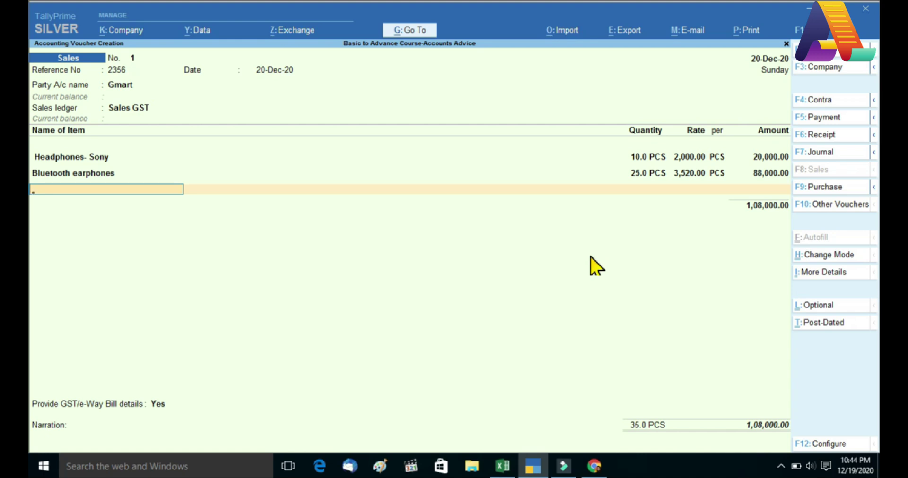
pyautogui.press('Return')
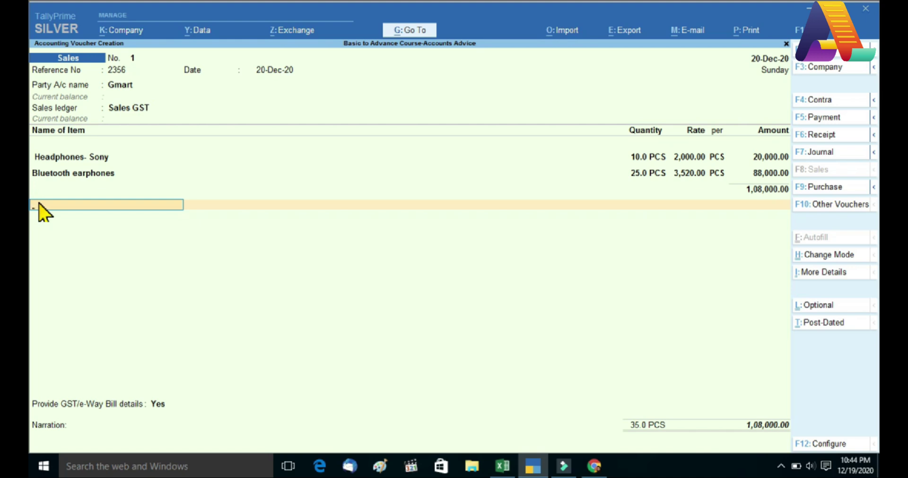
# Step: Choose the CGST ledger for the line below the item subtotal and open that ledger for alteration
pyautogui.write('C')
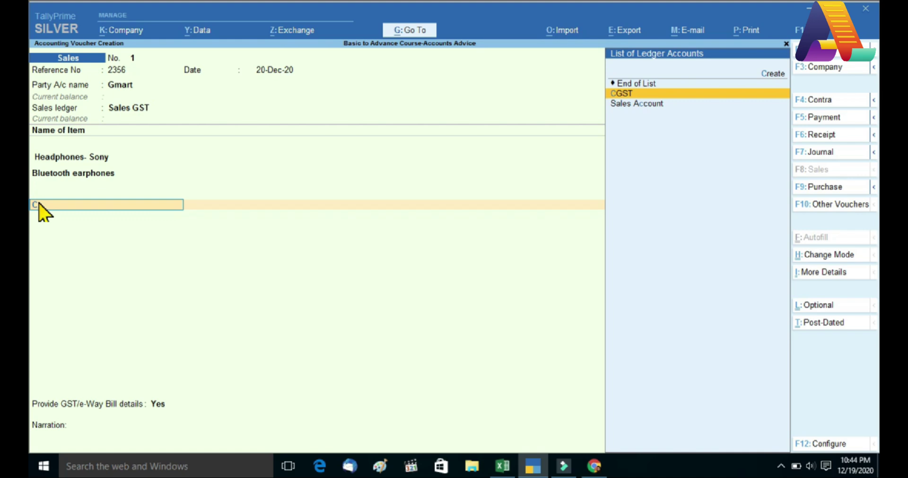
pyautogui.press('Return')
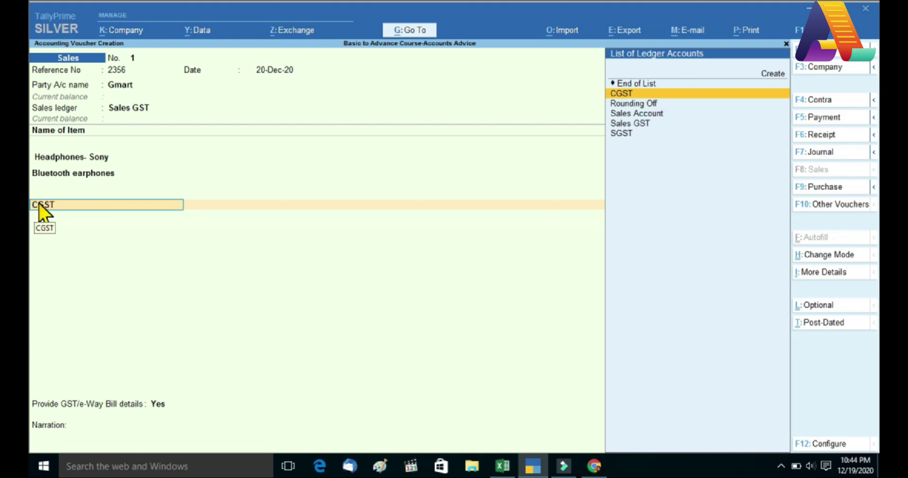
pyautogui.hotkey('ctrl', 'Return')
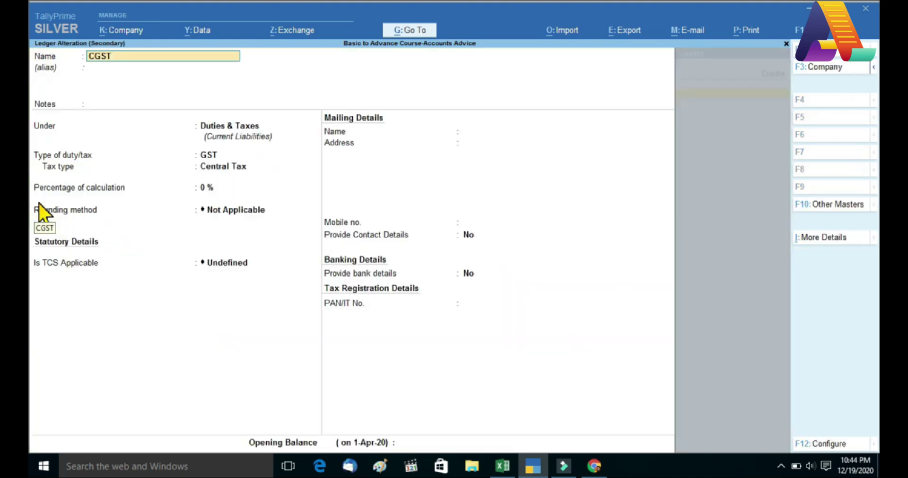
# Step: Review the CGST ledger's classification, keeping it under Duties & Taxes with duty type GST and tax type Central Tax
pyautogui.press('Return')
pyautogui.press('Return')
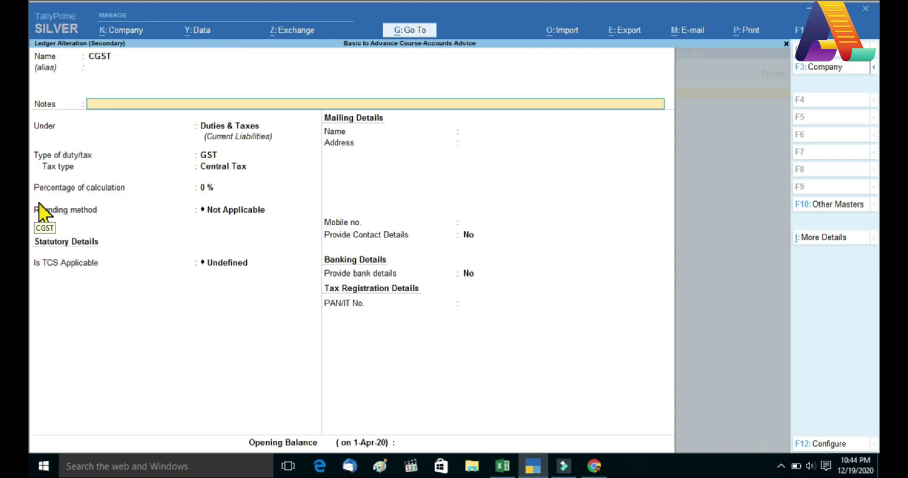
pyautogui.press('Return')
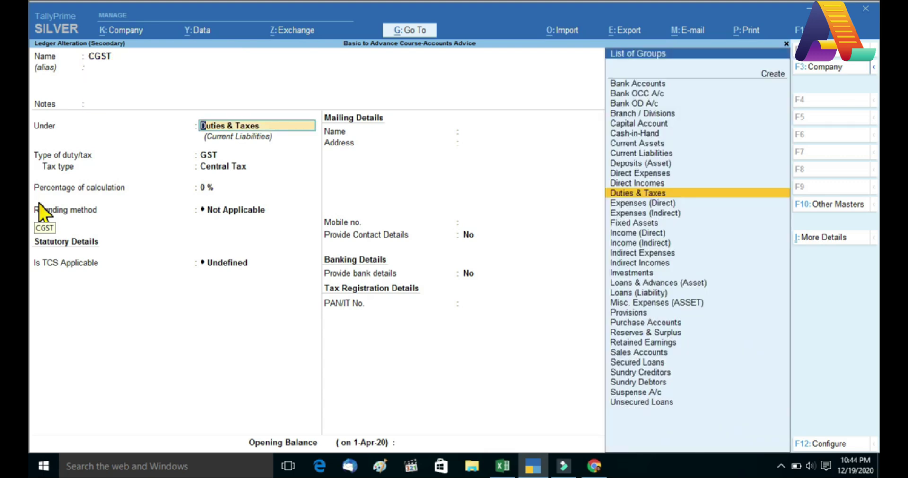
pyautogui.press('Return')
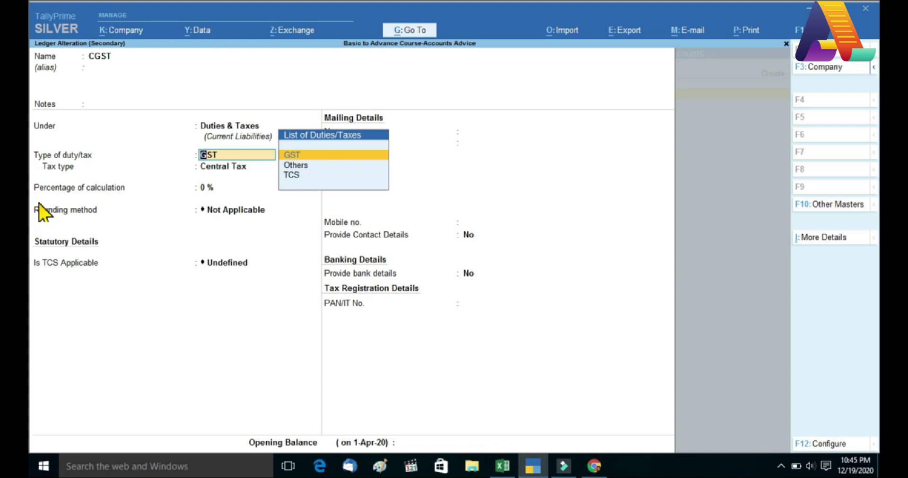
pyautogui.press('Return')
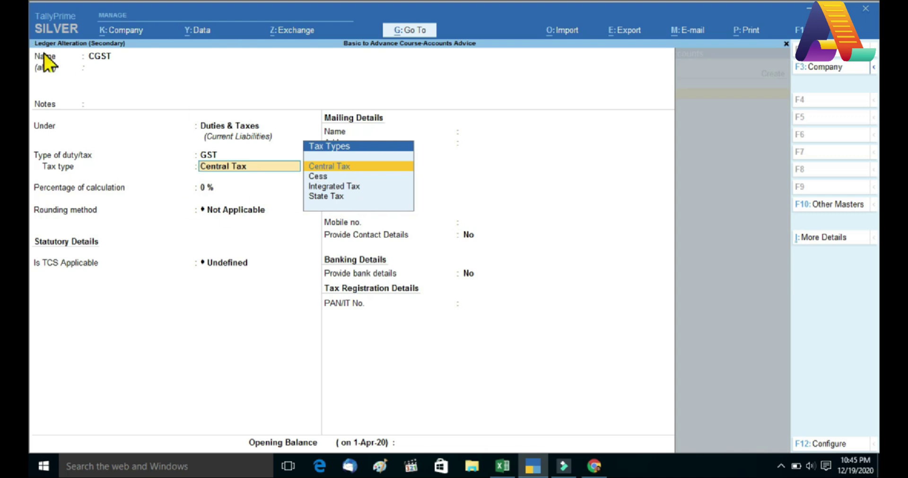
pyautogui.click(346, 173)
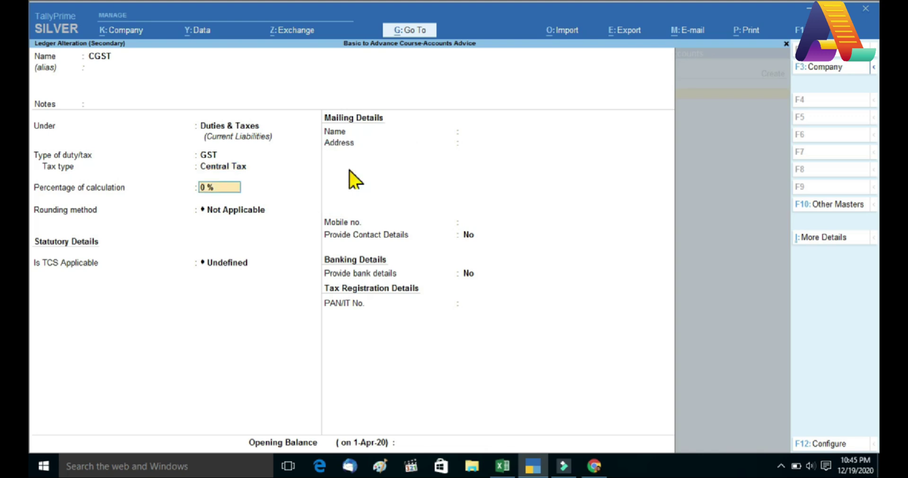
# Step: Accept the CGST ledger with 0 % calculation and rounding Not Applicable, and complete its voucher line without a description
pyautogui.press('Return')
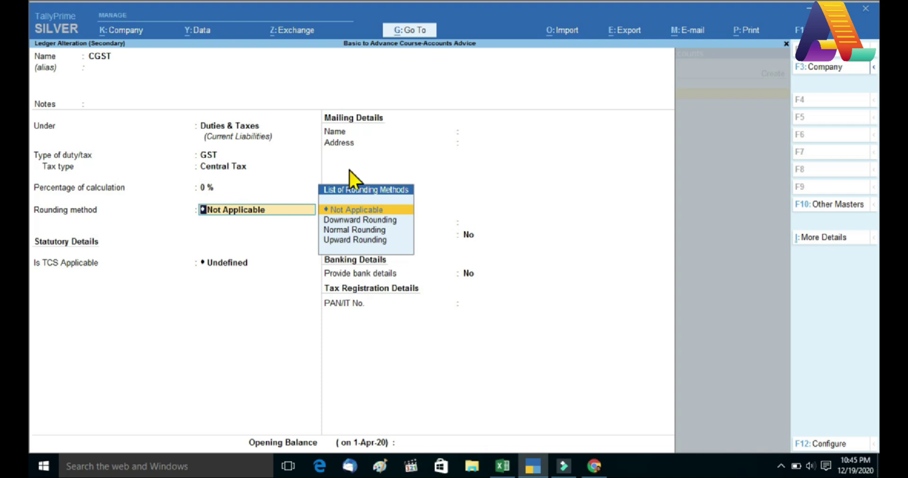
pyautogui.press('Return')
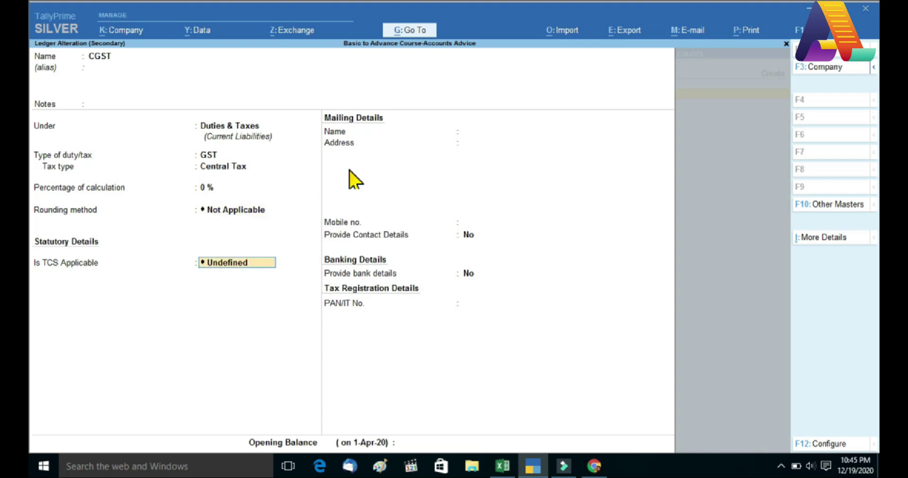
pyautogui.press('Return')
pyautogui.press('Return')
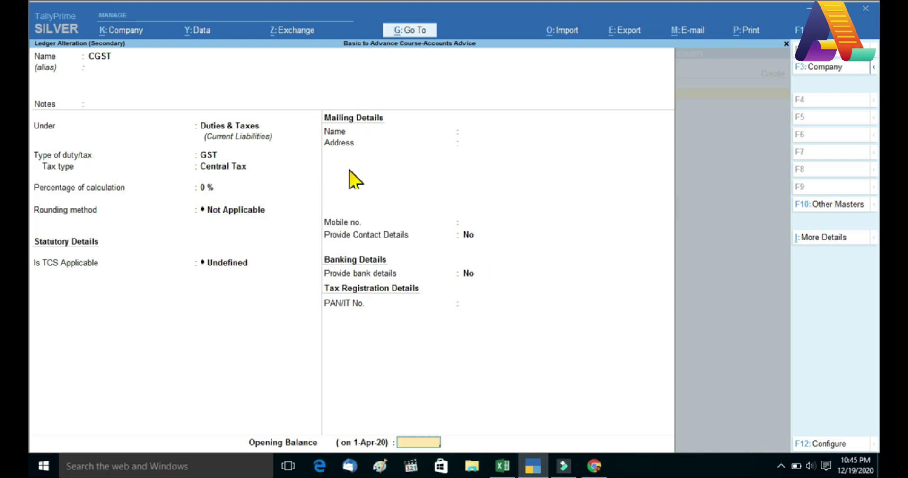
pyautogui.press('Return')
pyautogui.press('Return')
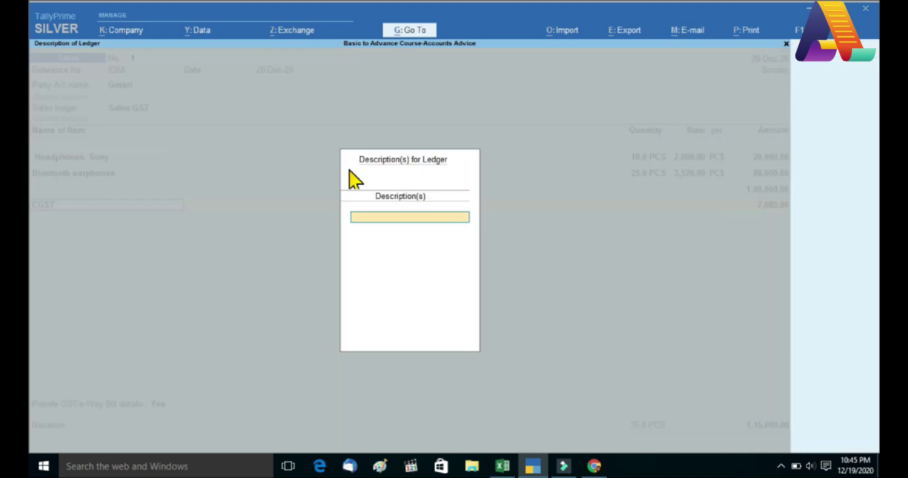
pyautogui.press('Return')
pyautogui.press('Return')
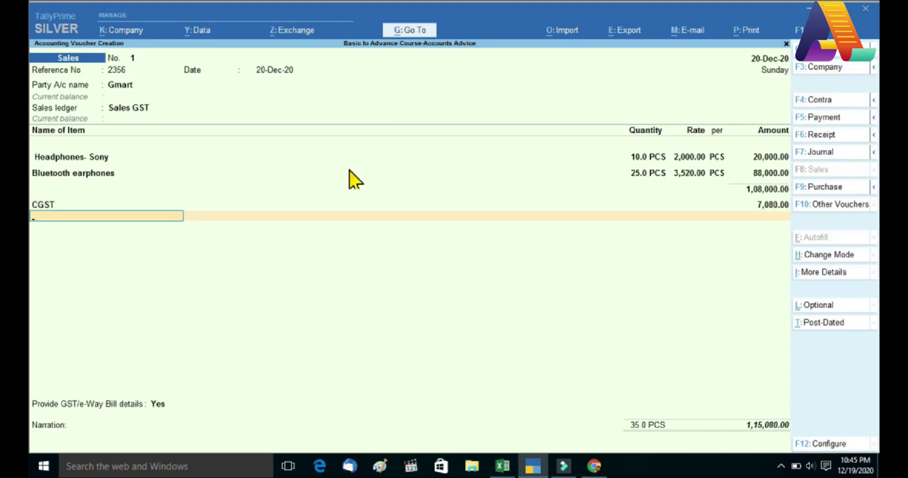
# Step: Add the SGST ledger below the CGST line without a description, then open the SGST ledger for alteration
pyautogui.write('S')
pyautogui.press('Down')
pyautogui.press('Down')
pyautogui.press('Down')
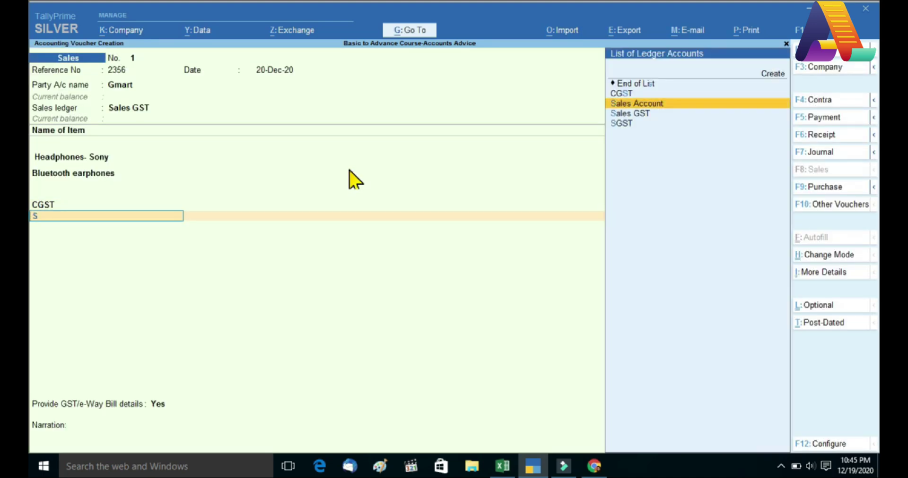
pyautogui.press('Return')
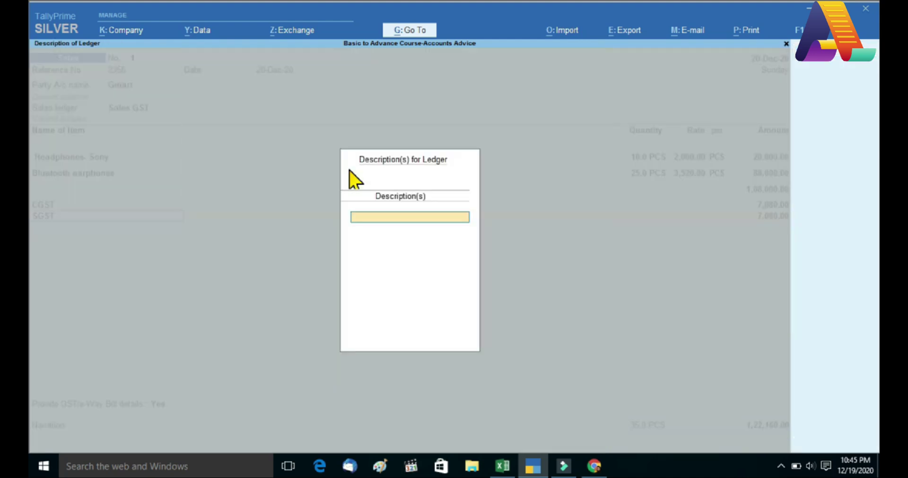
pyautogui.press('Return')
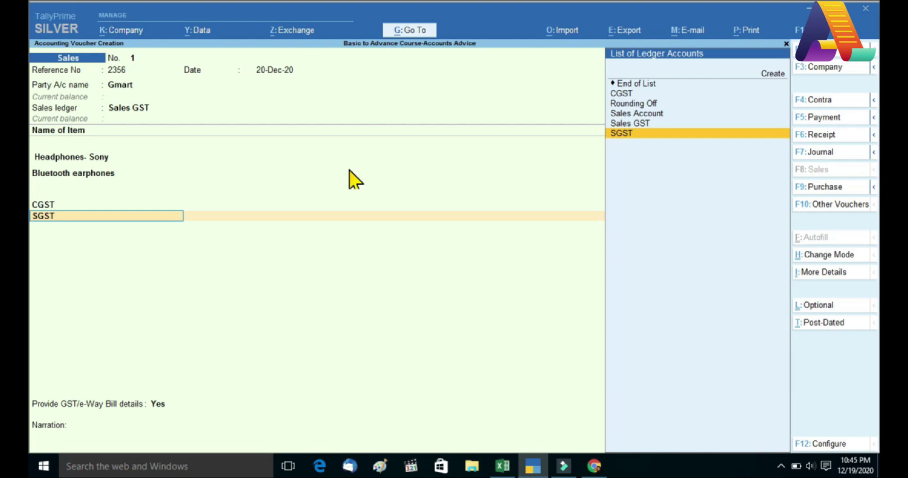
pyautogui.hotkey('ctrl', 'Return')
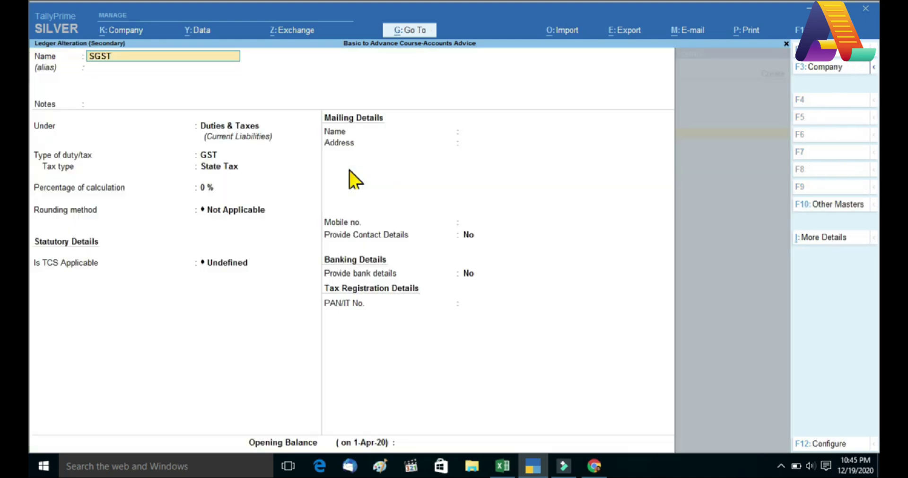
# Step: Review the SGST ledger, keeping it under Duties & Taxes with duty type GST, tax type State Tax and 0 % calculation
pyautogui.press('Return')
pyautogui.press('Return')
pyautogui.press('Return')
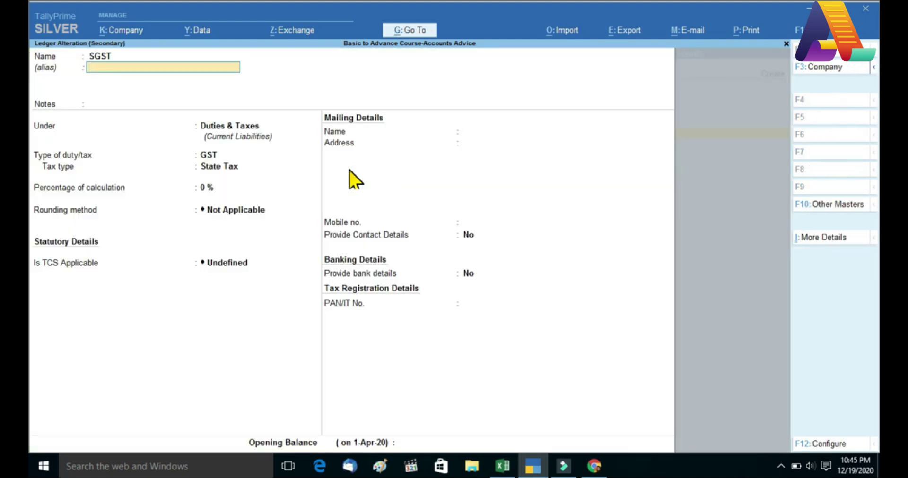
pyautogui.press('Return')
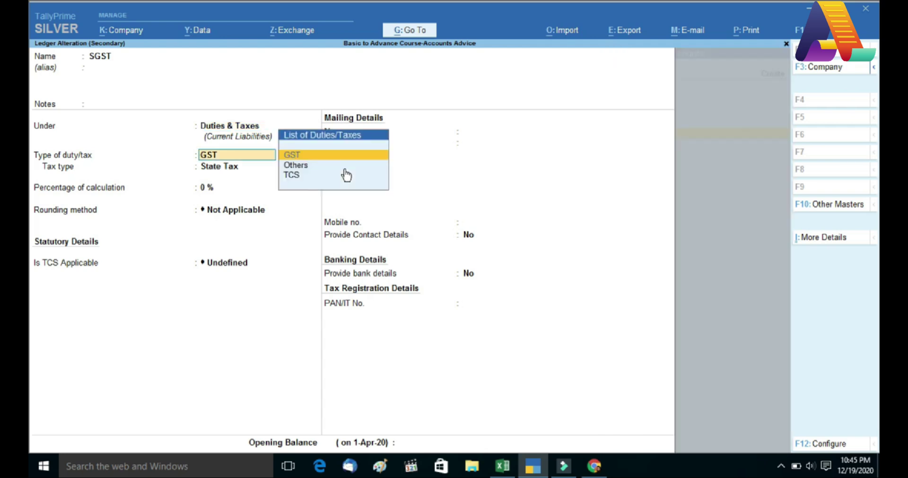
pyautogui.press('Return')
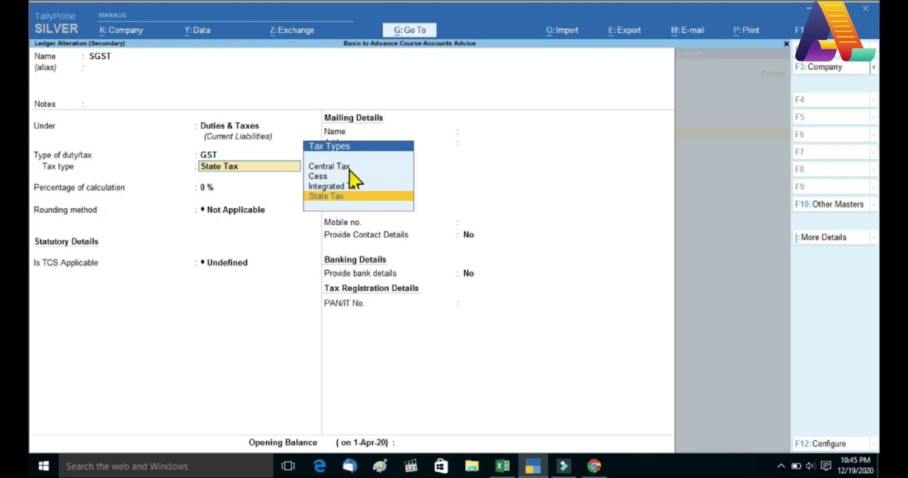
pyautogui.press('Return')
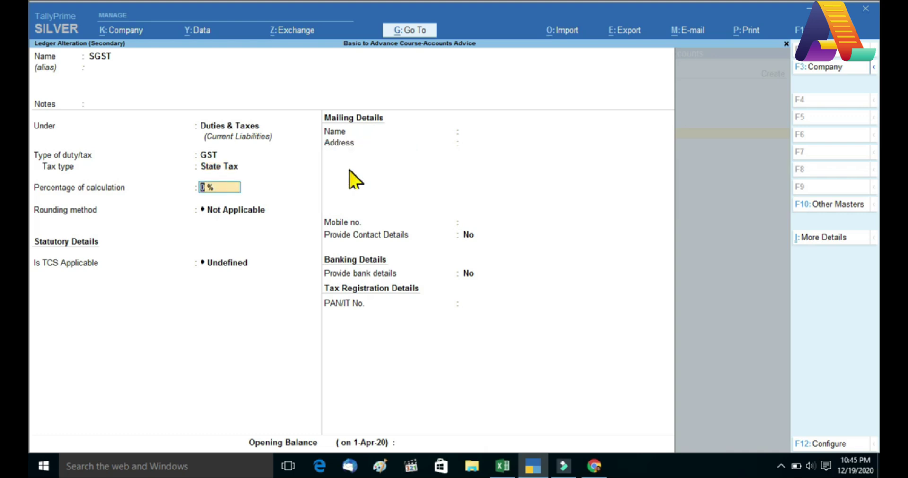
pyautogui.press('Return')
pyautogui.press('Return')
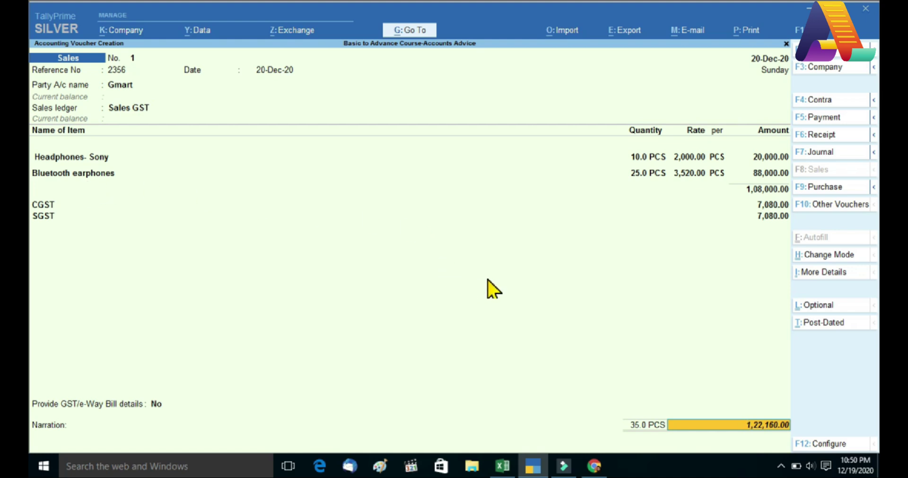
# Step: Set the GST/e-Way Bill details option to No, leave the narration empty and decline saving the sales voucher for the moment
pyautogui.click(762, 219)
pyautogui.press('Return')
pyautogui.press('Return')
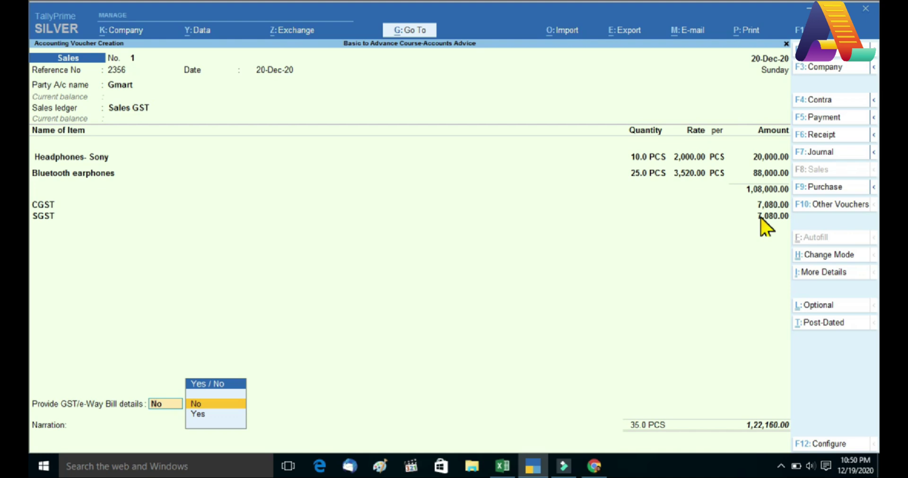
pyautogui.press('Return')
pyautogui.press('Return')
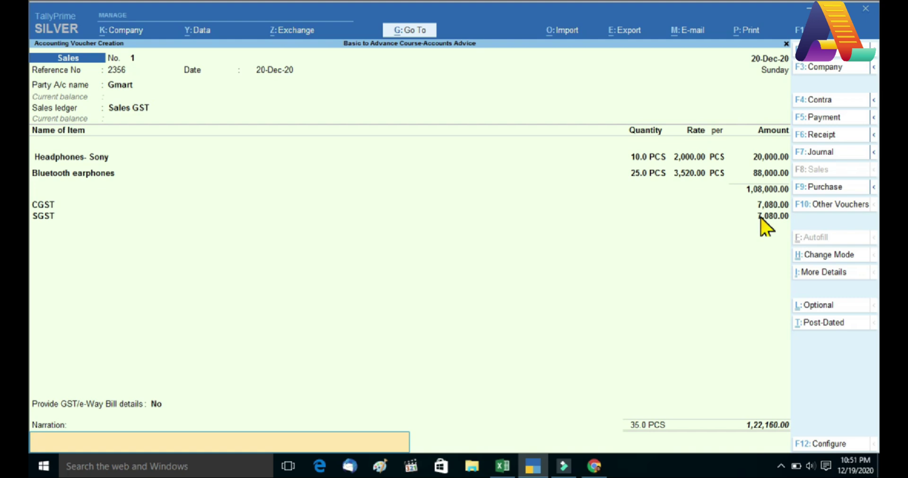
pyautogui.press('Return')
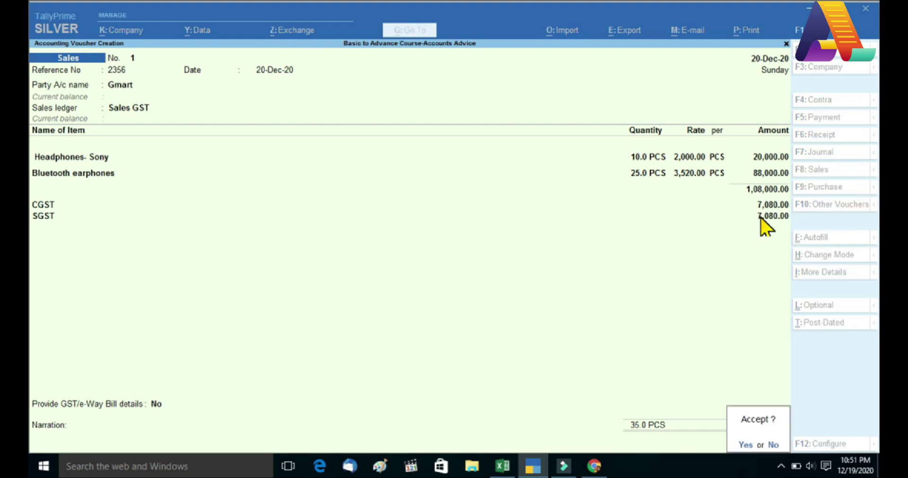
pyautogui.press('n')
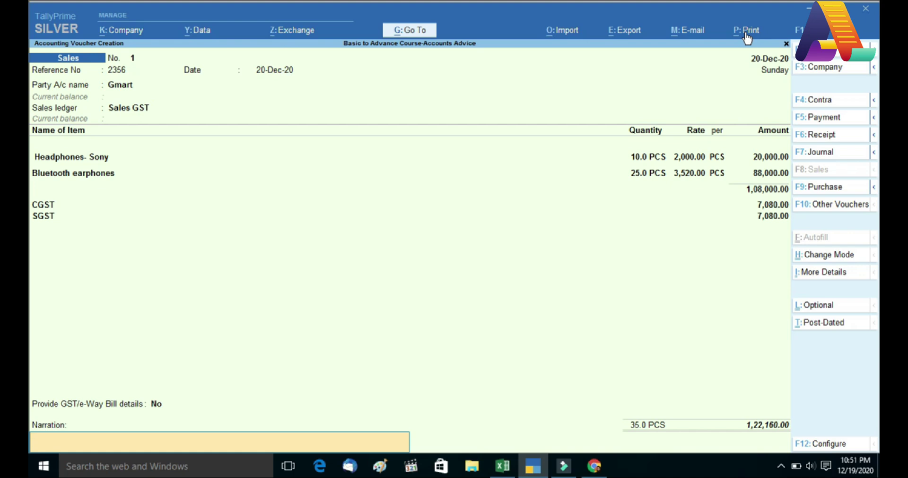
# Step: Preview the sales voucher's Tax Invoice printout and enlarge the preview
pyautogui.hotkey('ctrl', 'p')
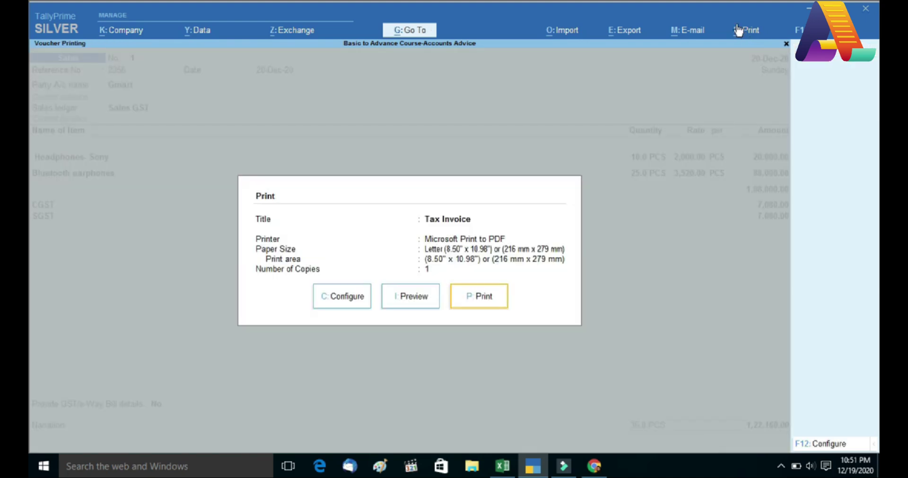
pyautogui.click(402, 301)
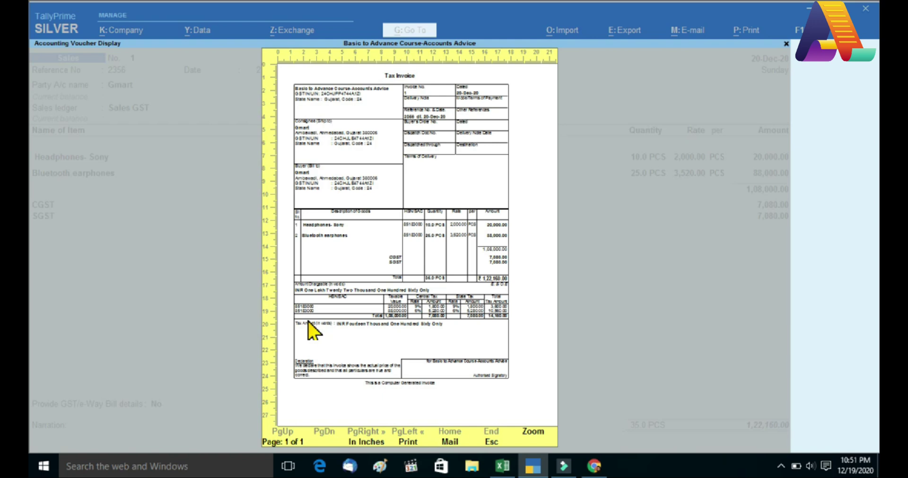
pyautogui.hotkey('alt', 'z')
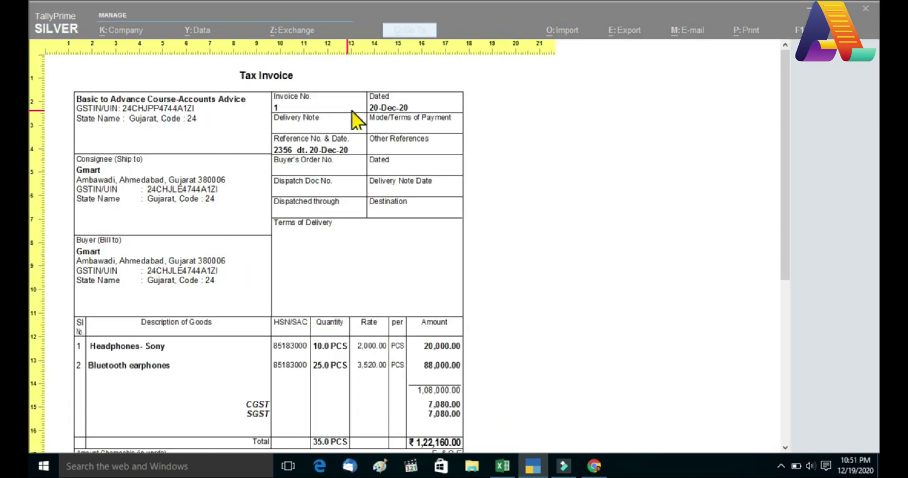
# Step: Examine the party details, item lines, totals and HSN-wise tax breakdown in the invoice preview, then return to the voucher without printing
pyautogui.scroll(-1, 215, 164)
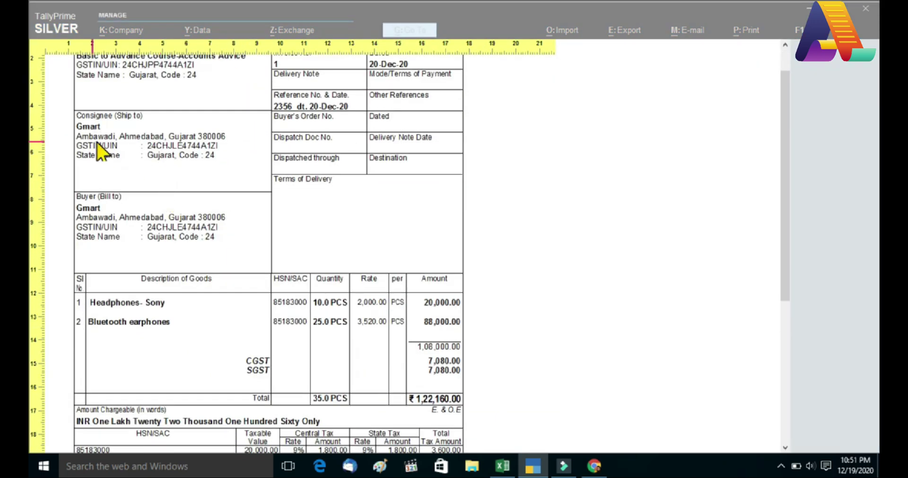
pyautogui.scroll(-1, 222, 281)
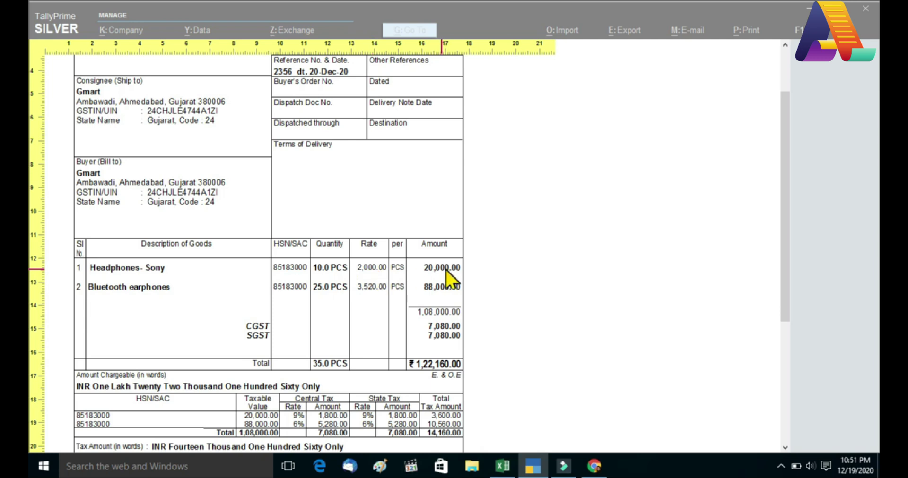
pyautogui.scroll(-1, 434, 333)
pyautogui.scroll(-1, 431, 326)
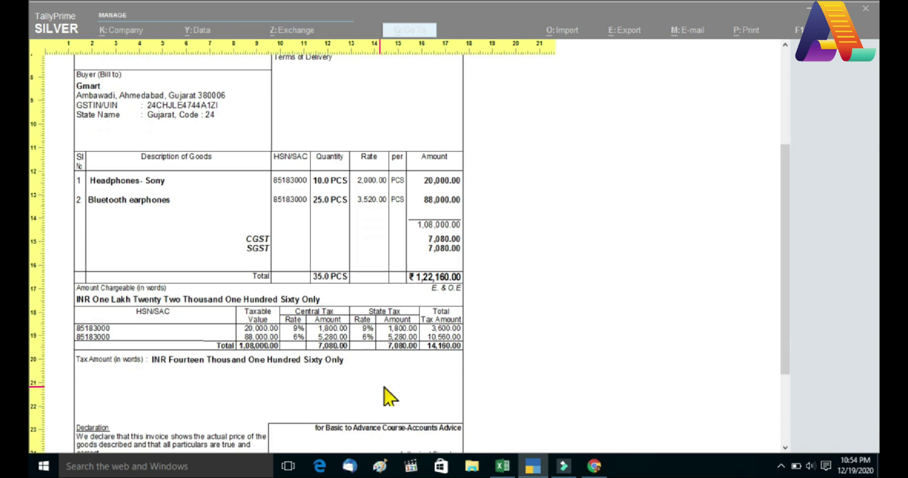
pyautogui.scroll(-1, 386, 396)
pyautogui.scroll(3, 391, 400)
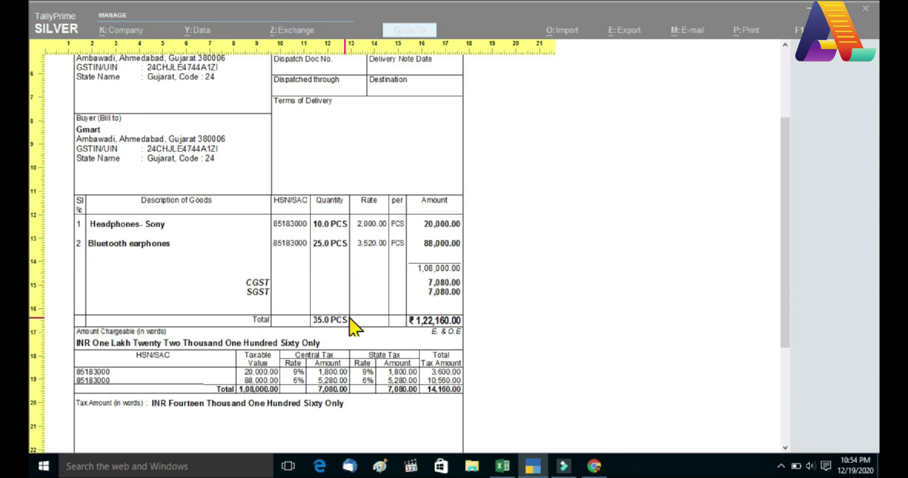
pyautogui.click(323, 307)
pyautogui.press('Escape')
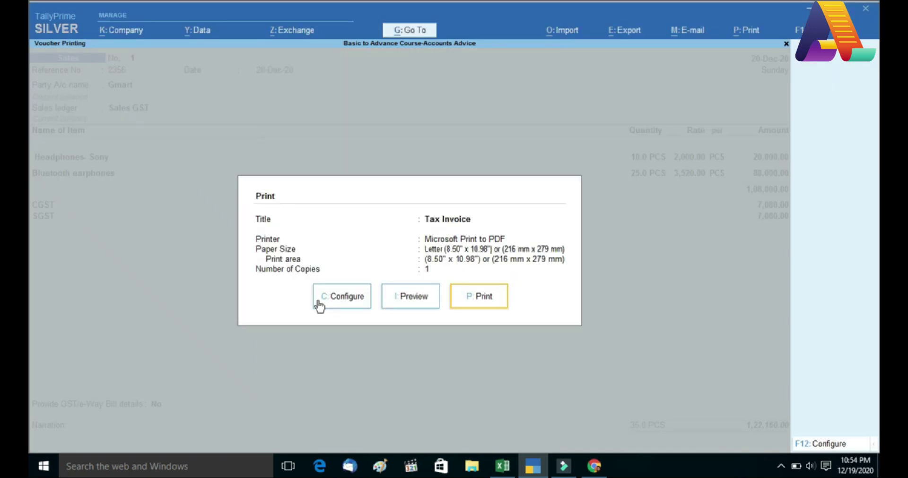
pyautogui.press('Escape')
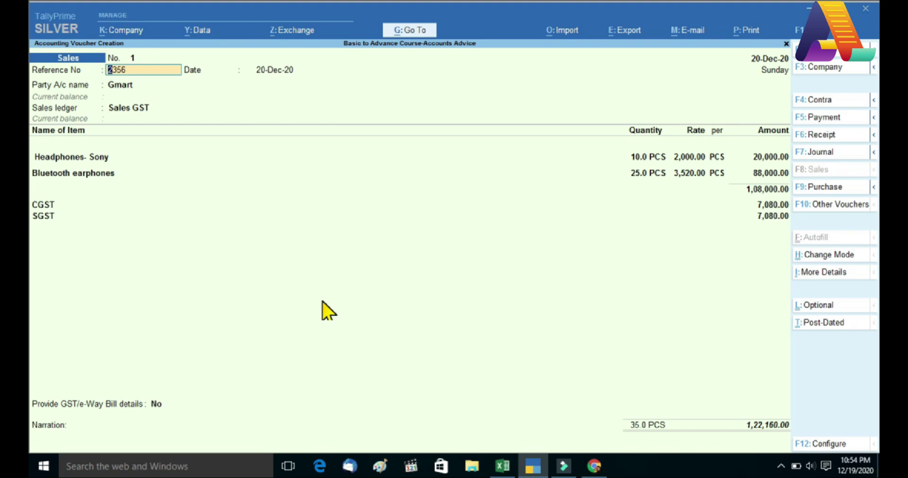
# Step: Accept the completed Gmart sales voucher with its existing reference number, date and entries
pyautogui.press('Return')
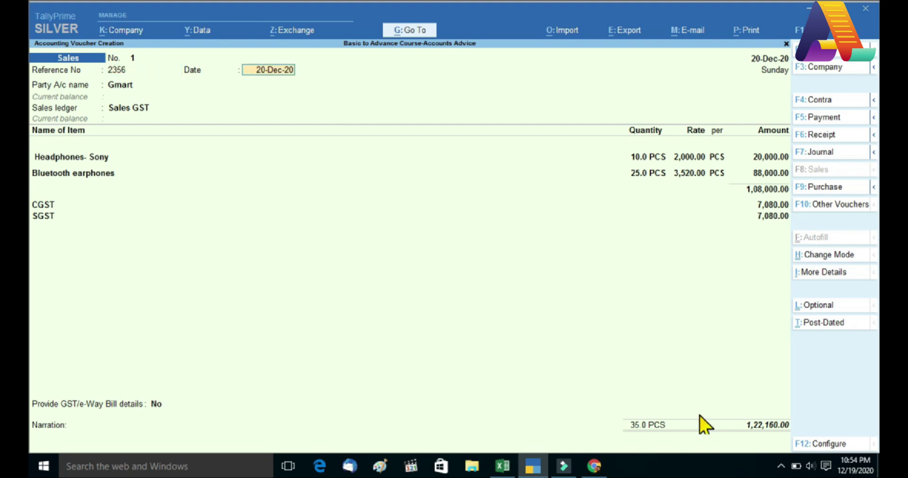
pyautogui.press('Return')
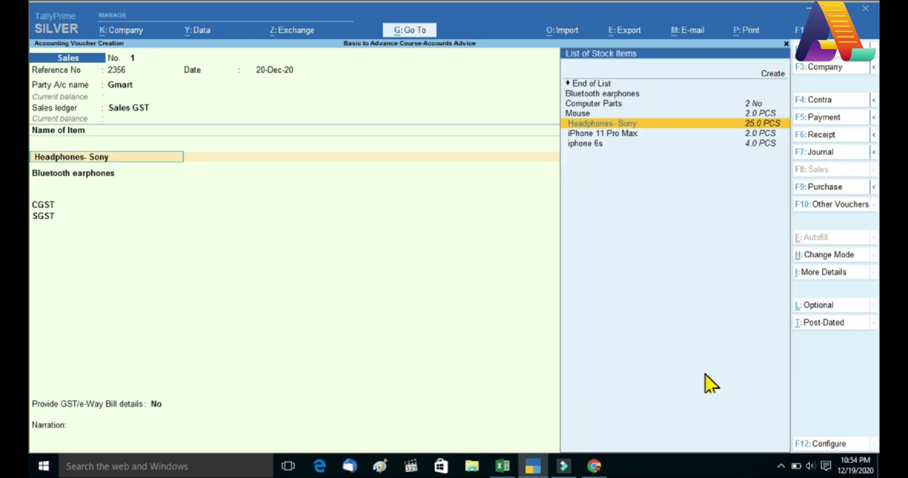
pyautogui.press('ctrl')
pyautogui.hotkey('ctrl', 'a')
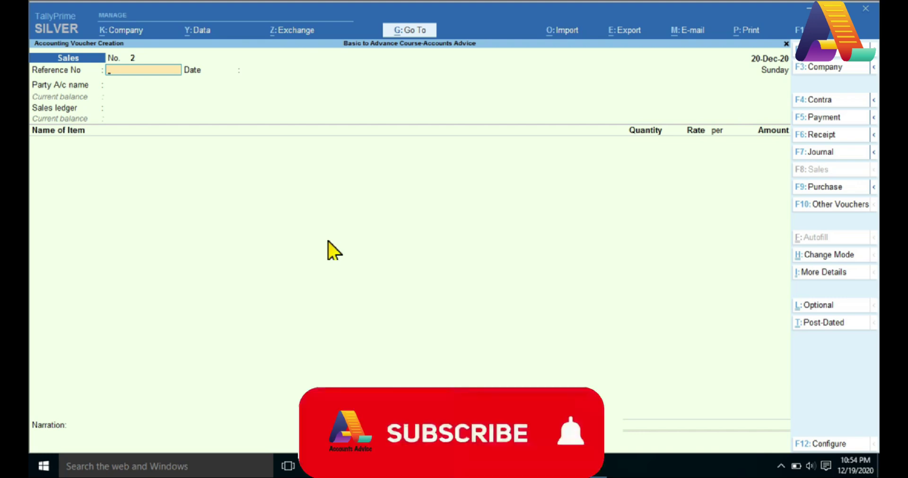
# Step: Reopen the saved Gmart sales voucher to check it, then leave voucher entry for the Gateway of Tally
pyautogui.press('pageup')
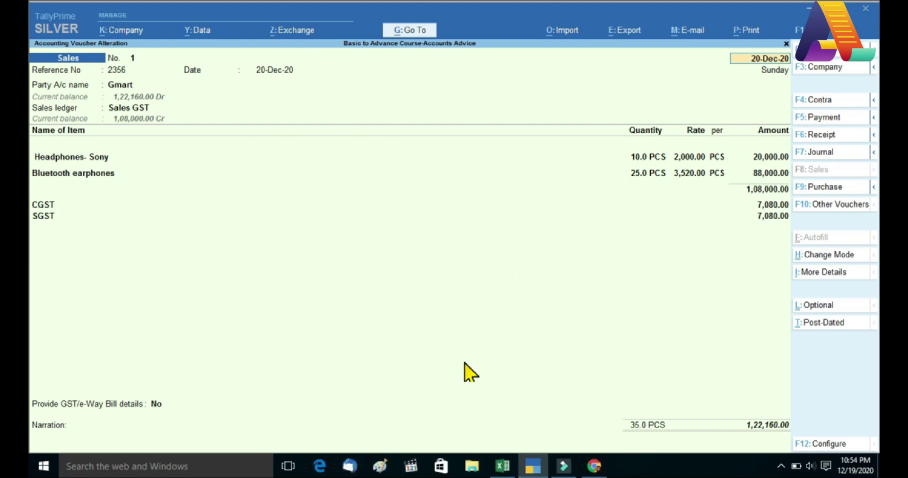
pyautogui.press('Escape')
pyautogui.press('Return')
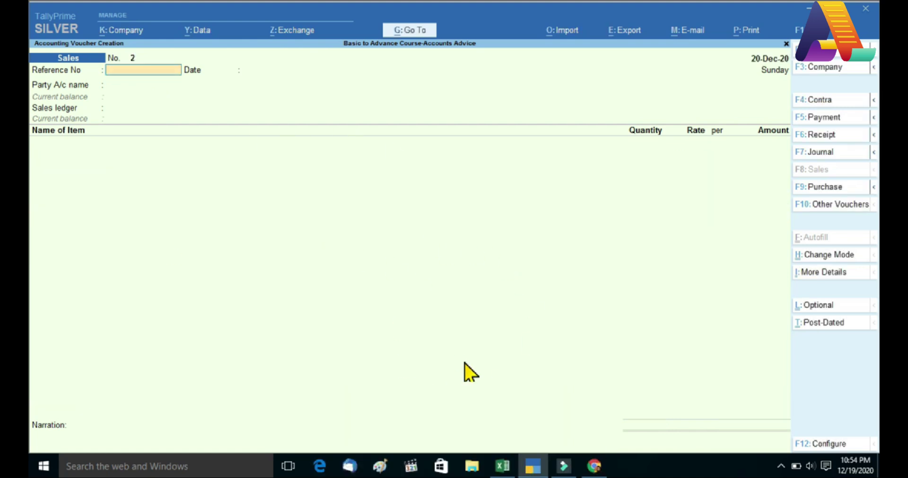
pyautogui.press('Escape')
pyautogui.press('Return')
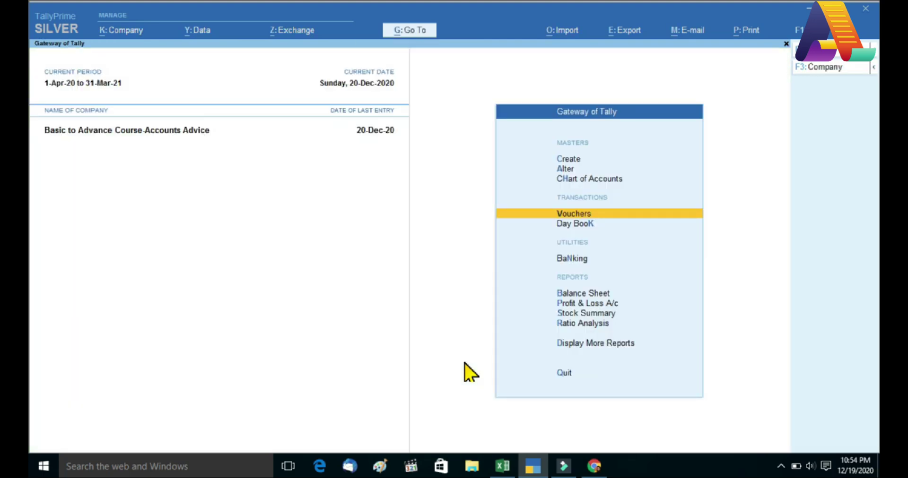
# Step: Open the Ledger report of the account books to choose a ledger
pyautogui.press('d')
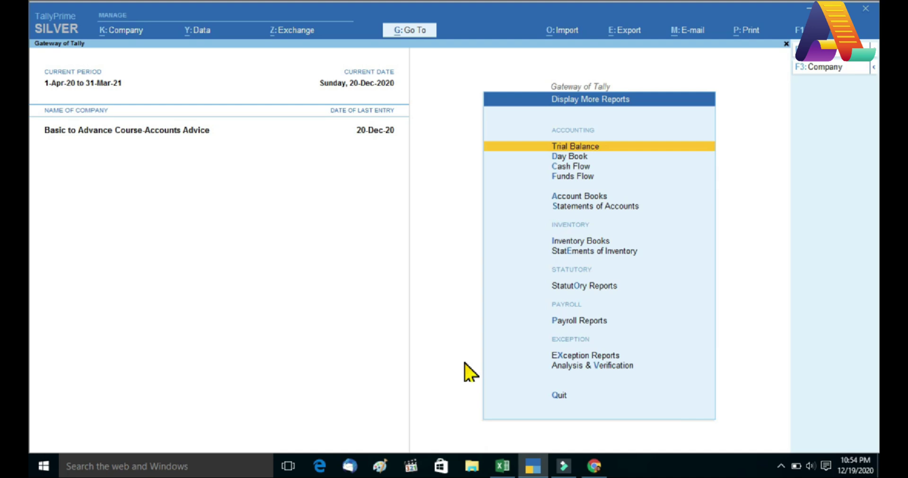
pyautogui.press('Down')
pyautogui.press('Down')
pyautogui.press('Down')
pyautogui.press('Down')
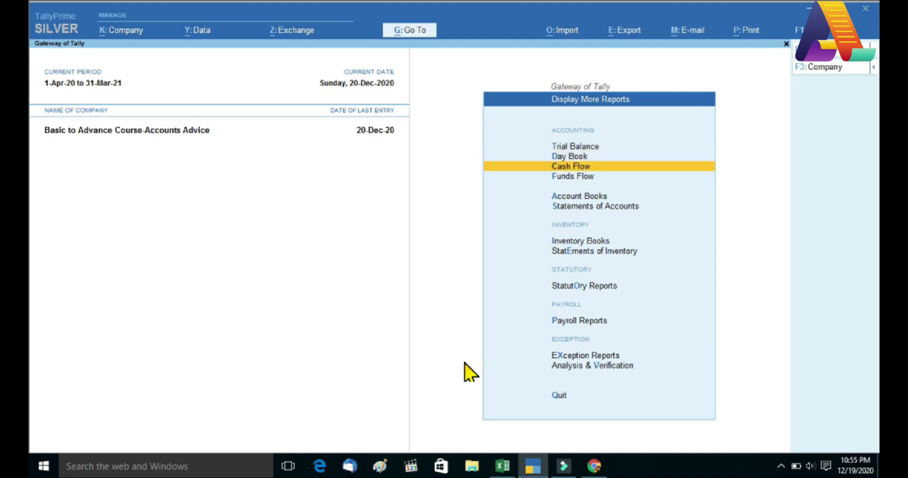
pyautogui.press('Return')
pyautogui.press('Down')
pyautogui.press('Down')
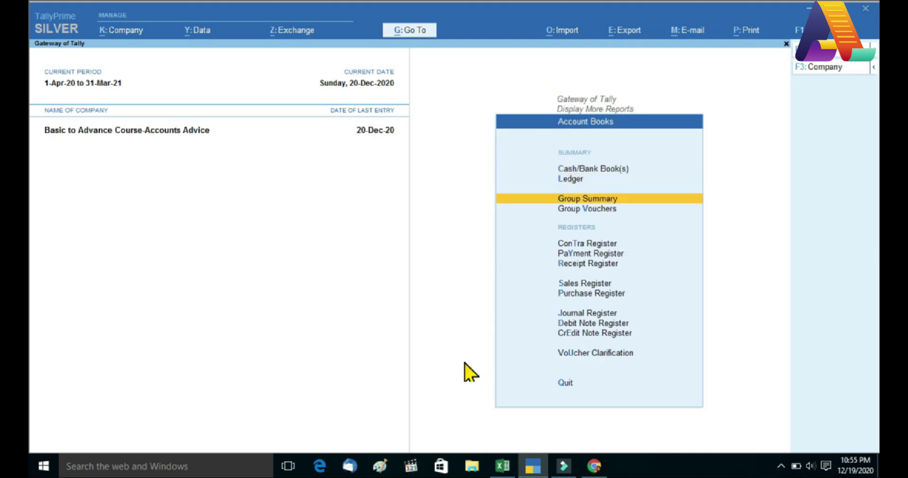
pyautogui.press('Up')
pyautogui.press('Return')
# Step: Display the ledger vouchers of the customer Gmart
pyautogui.press('Down')
pyautogui.press('Down')
pyautogui.press('Down')
pyautogui.press('Down')
pyautogui.press('Down')
pyautogui.press('Down')
pyautogui.press('Down')
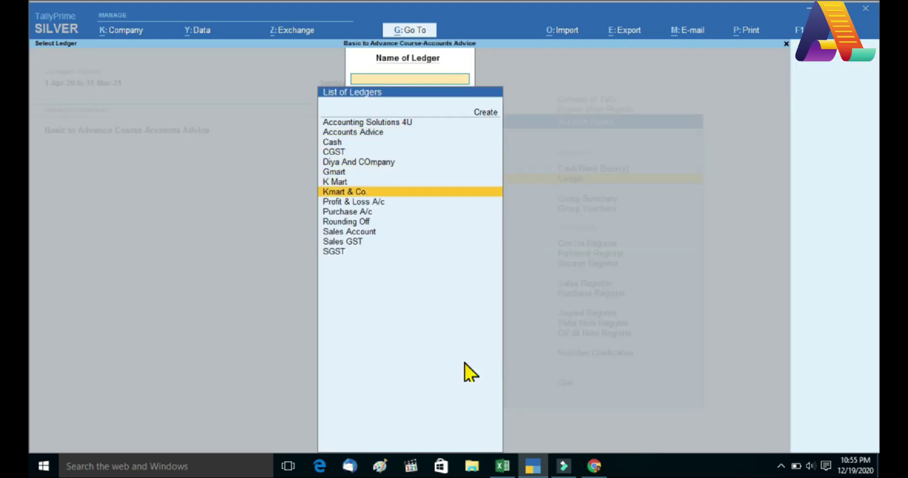
pyautogui.press('Up')
pyautogui.press('Up')
pyautogui.press('Return')
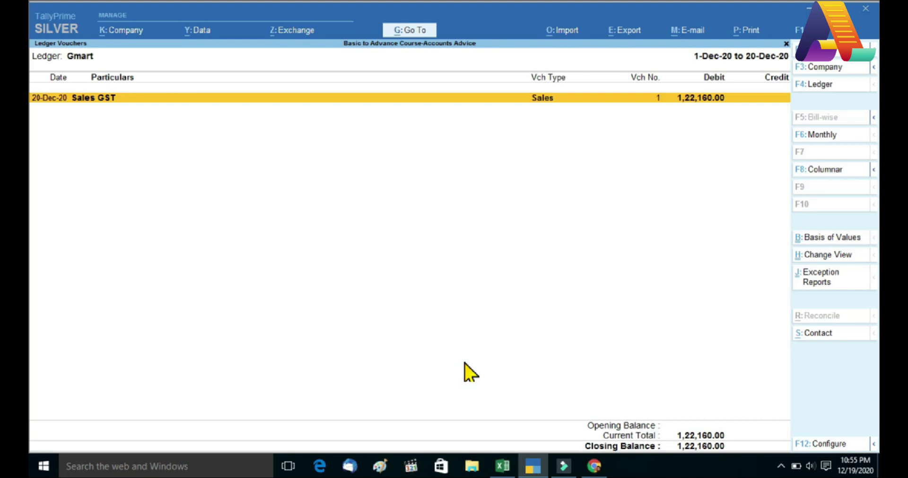